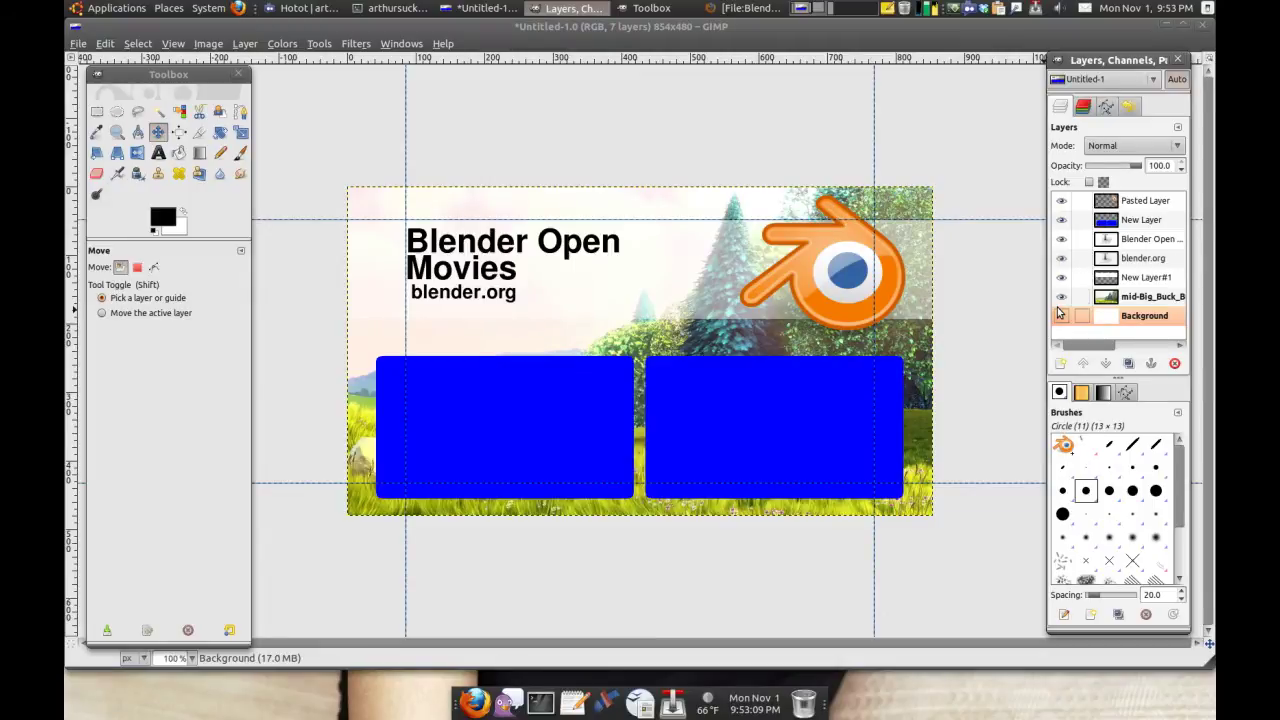
Toggle the visibility of the mid-Big_Buck_Bunny layer off and back on to check the menu overlay
click(1061, 298)
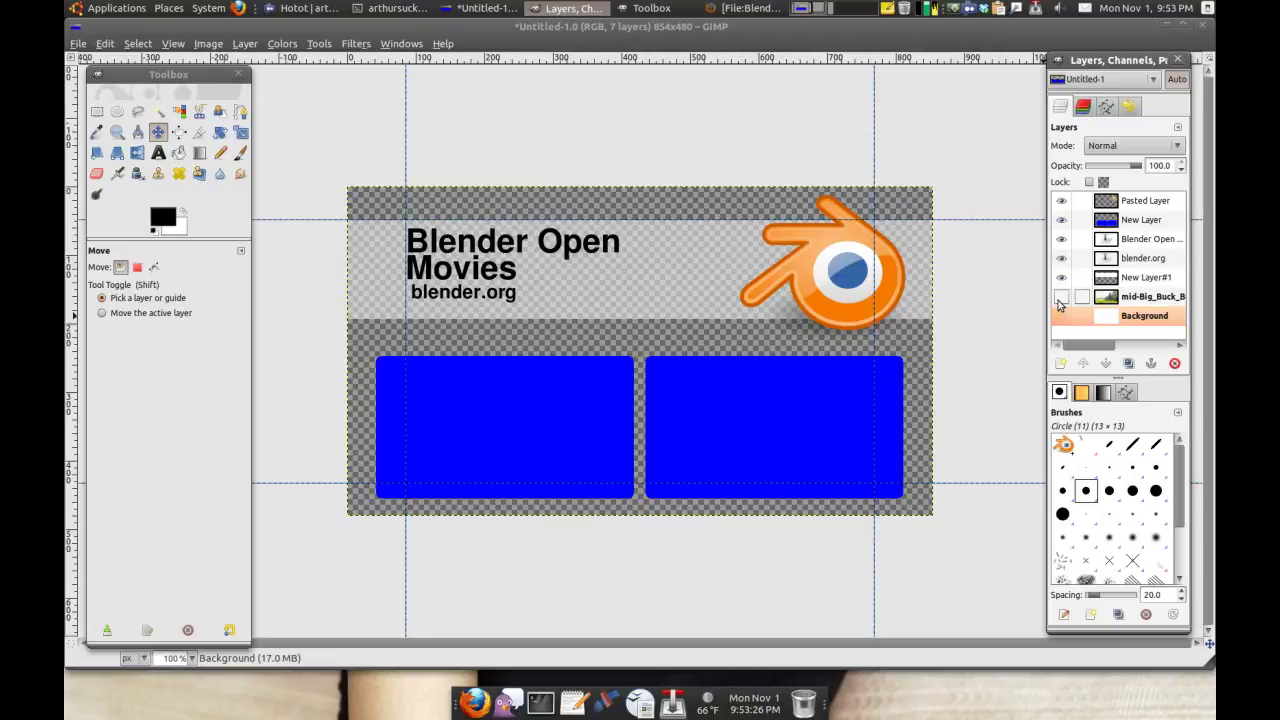
click(1060, 298)
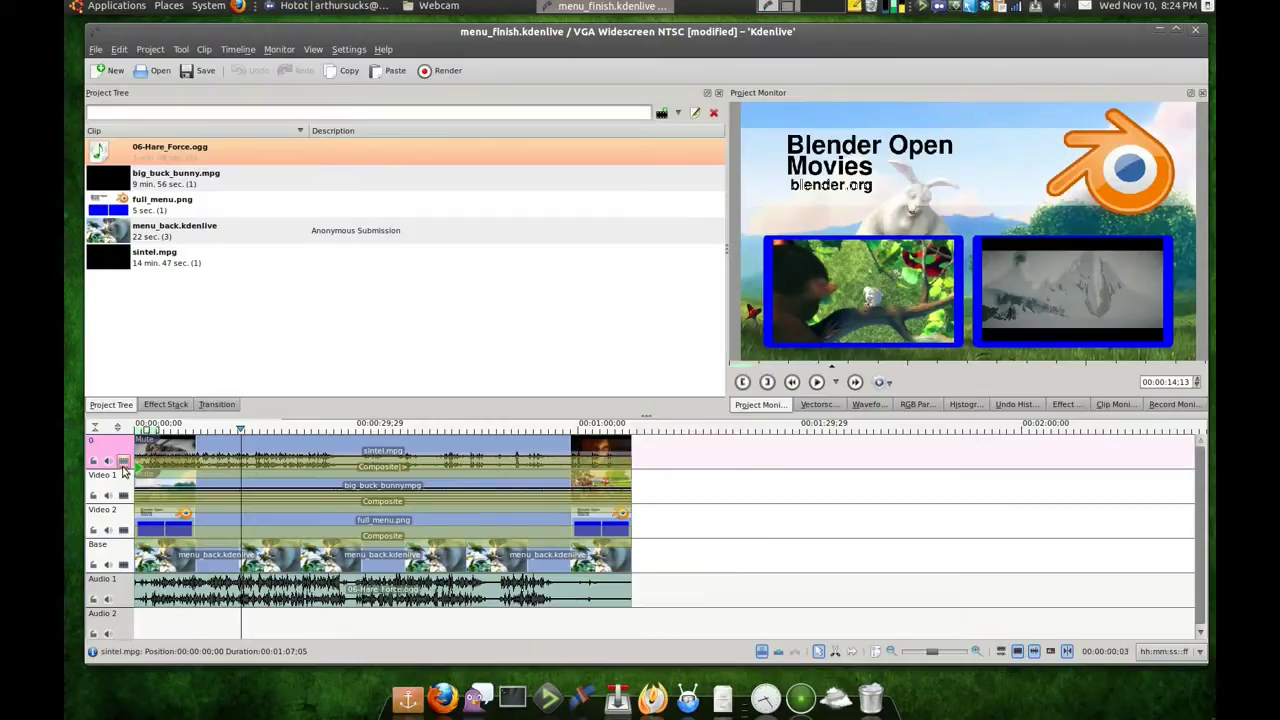
In Kdenlive, hide the sintel.mpg and big_buck_bunny.mpg tracks to inspect the full_menu.png layer beneath, and show both tracks again
click(123, 462)
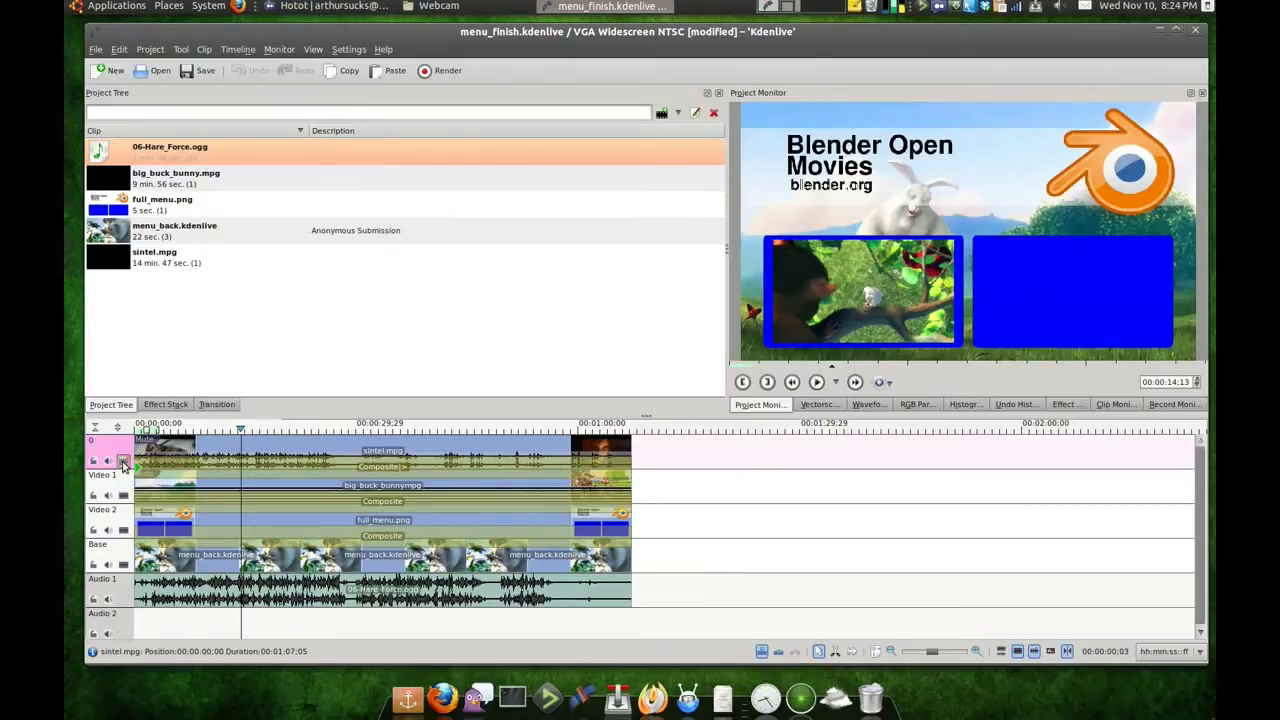
click(123, 495)
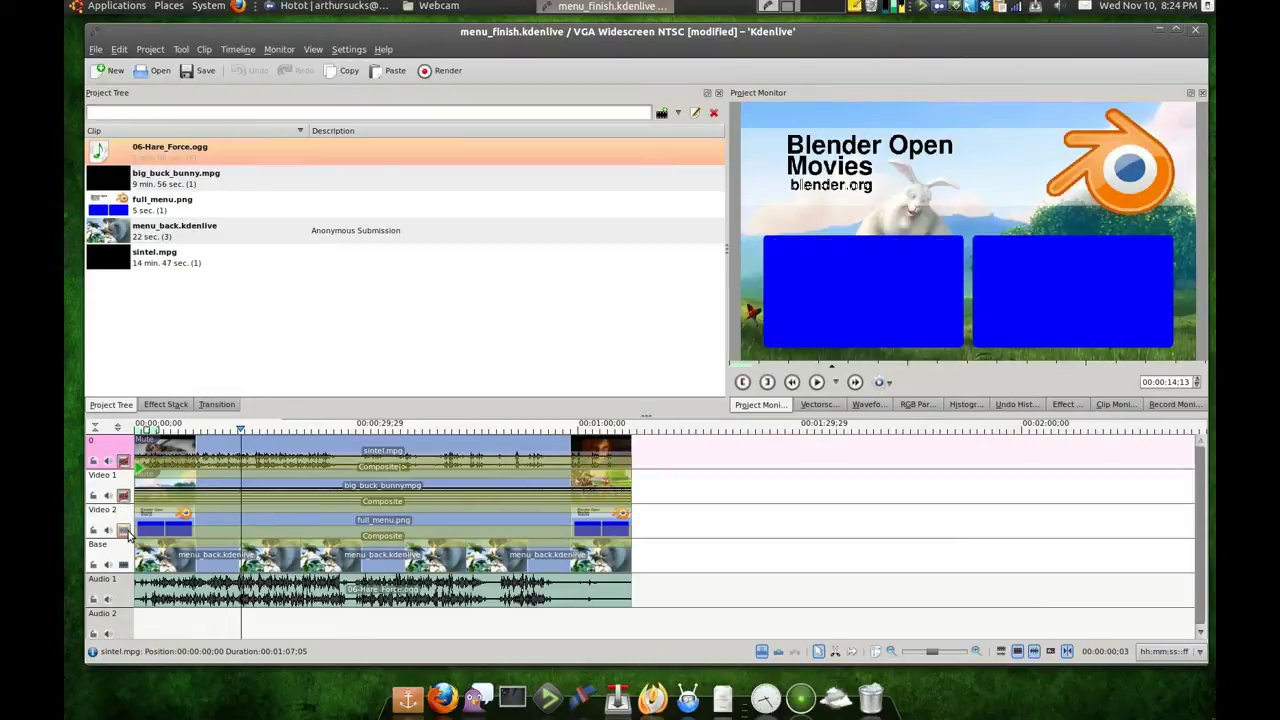
click(124, 531)
click(124, 531)
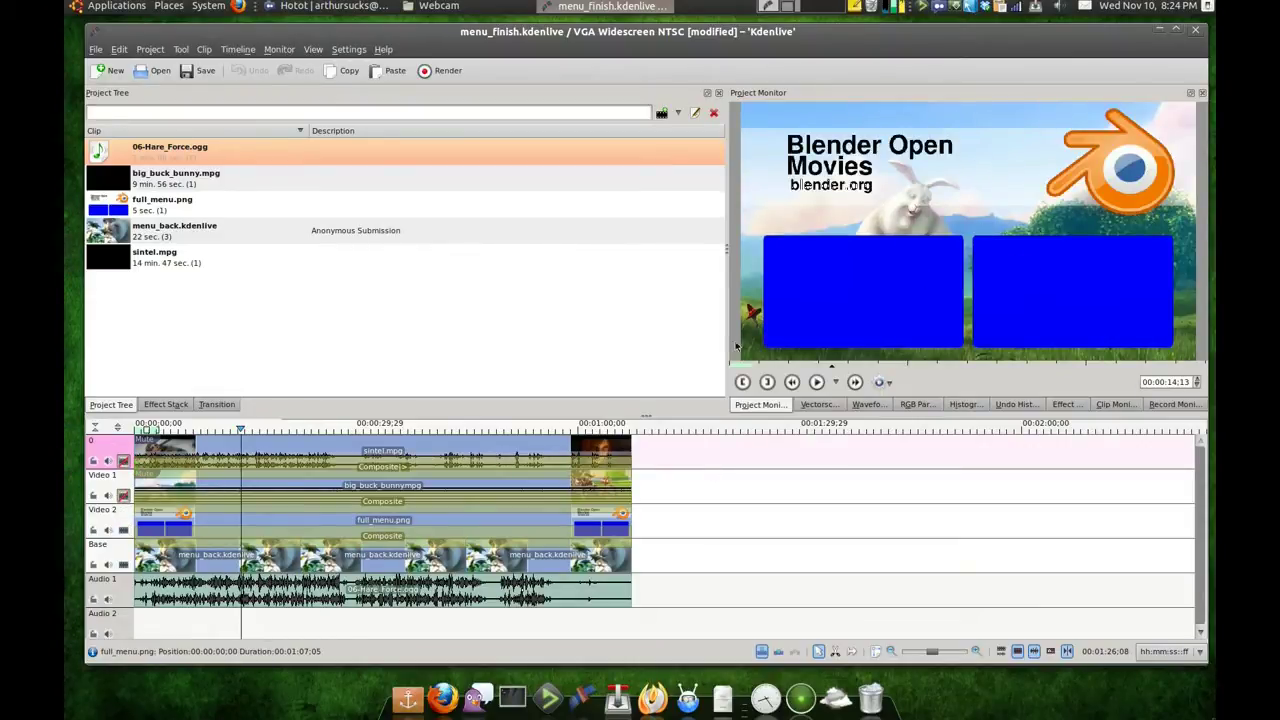
click(123, 496)
click(123, 461)
Try repositioning the sintel.mpg composite frame in the project monitor at the transition's first keyframe
click(168, 466)
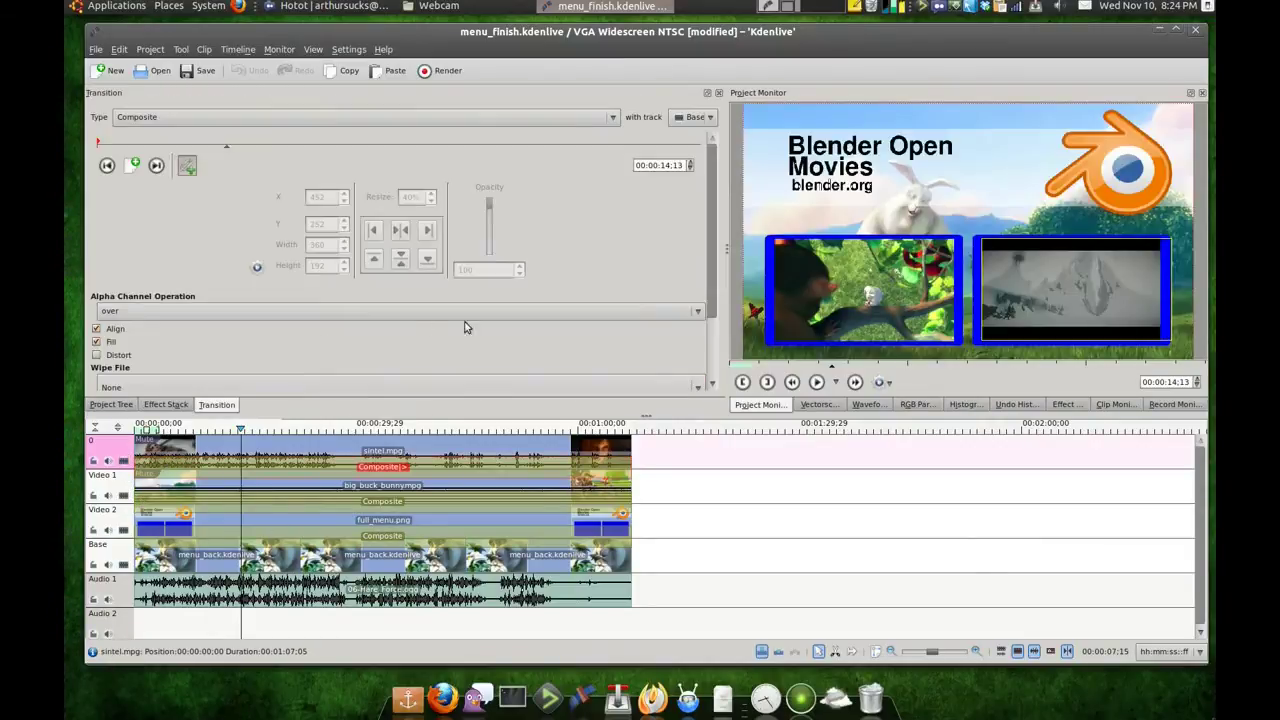
click(256, 266)
drag(268, 338, 248, 338)
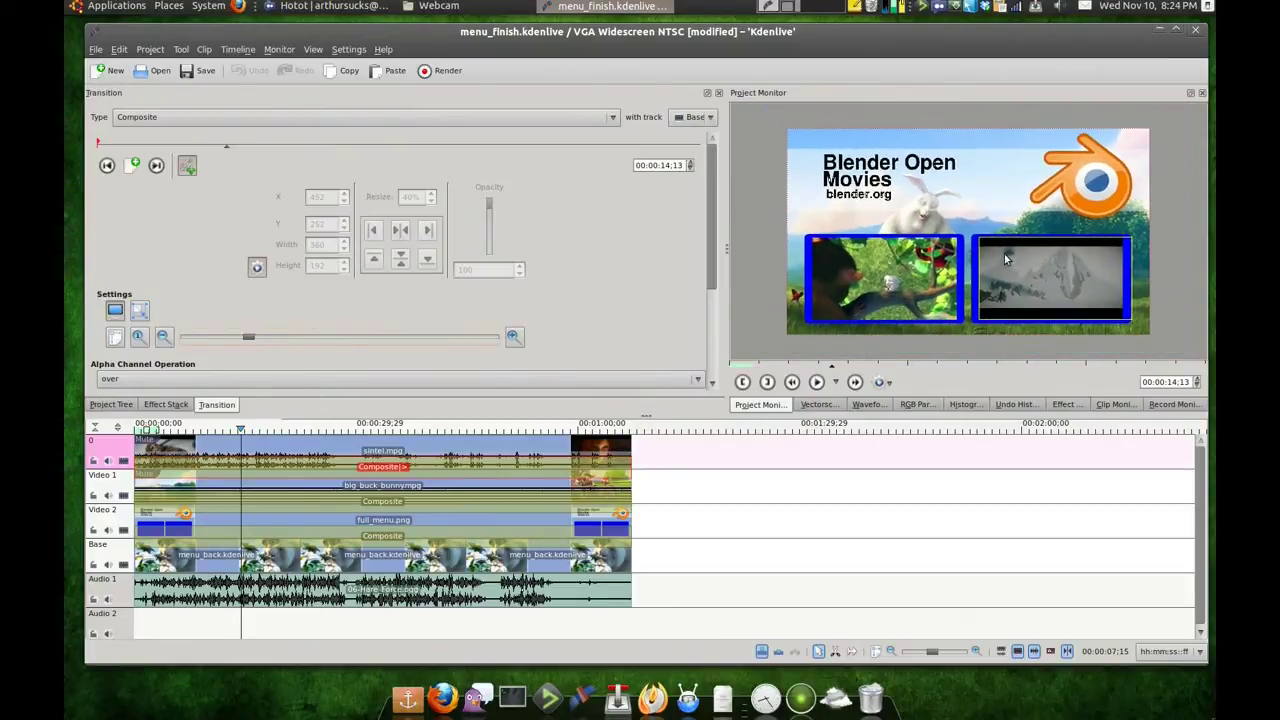
click(108, 166)
click(1040, 258)
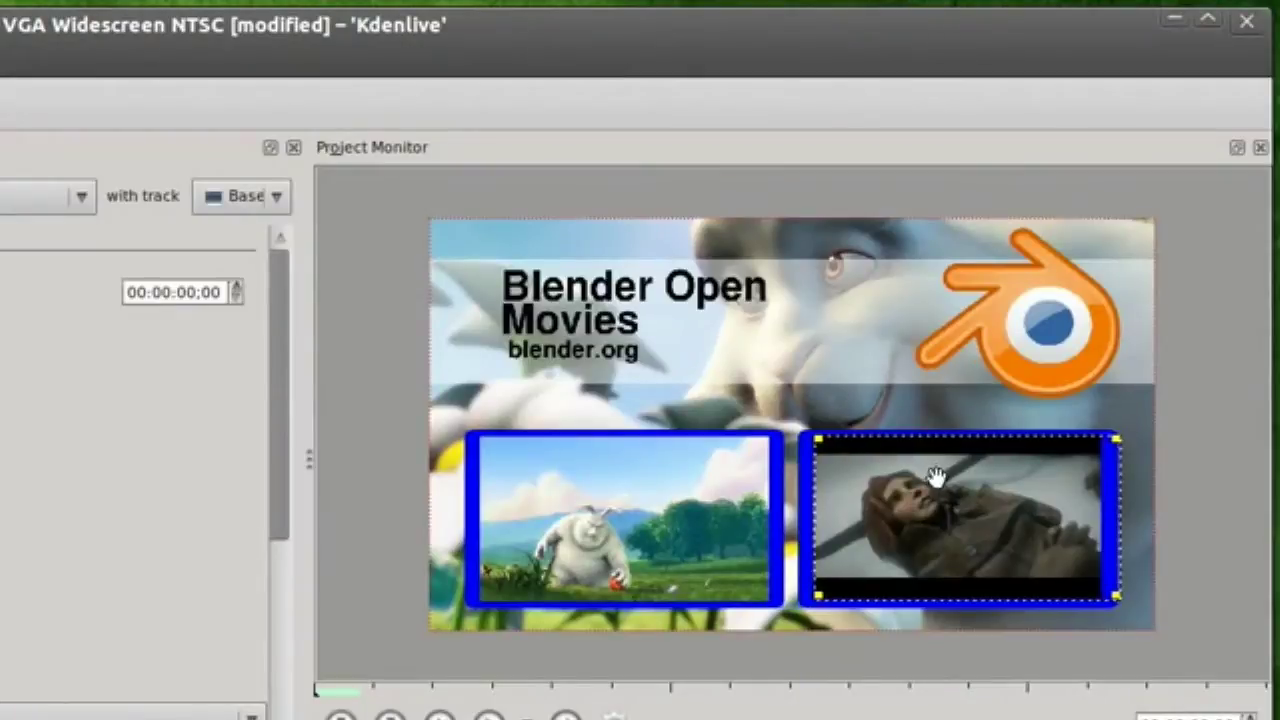
drag(935, 476, 895, 491)
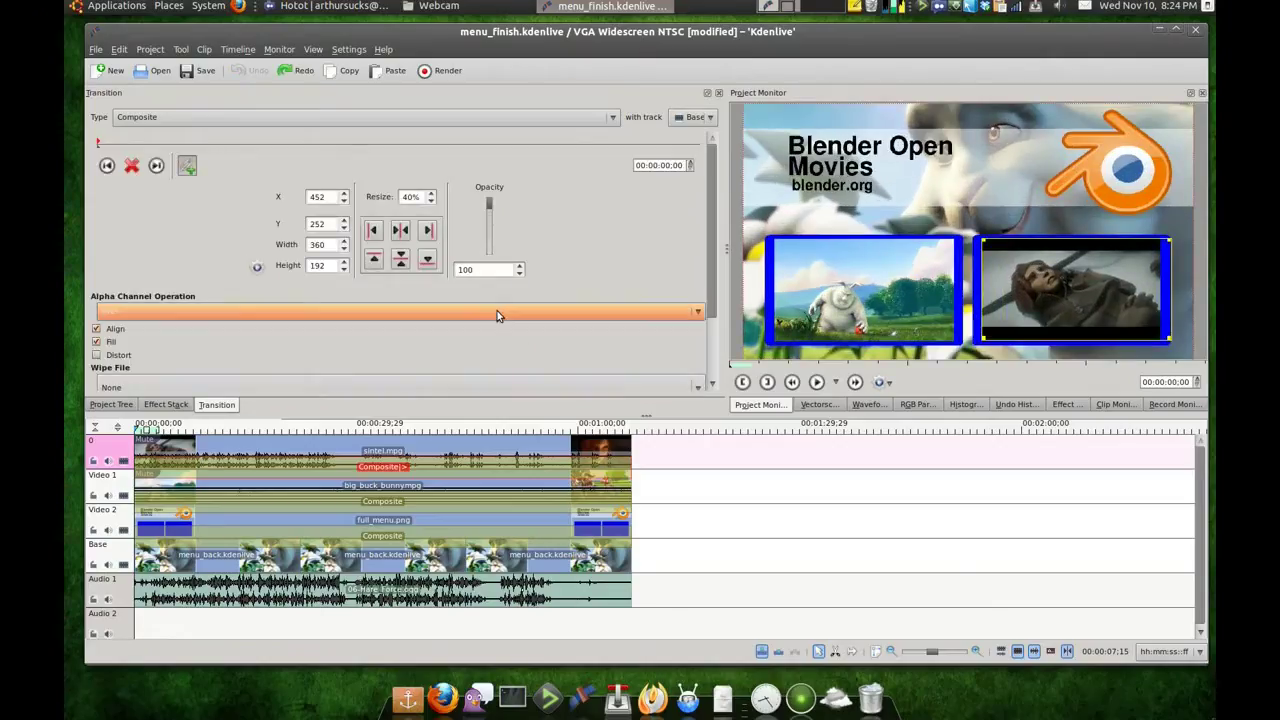
click(326, 443)
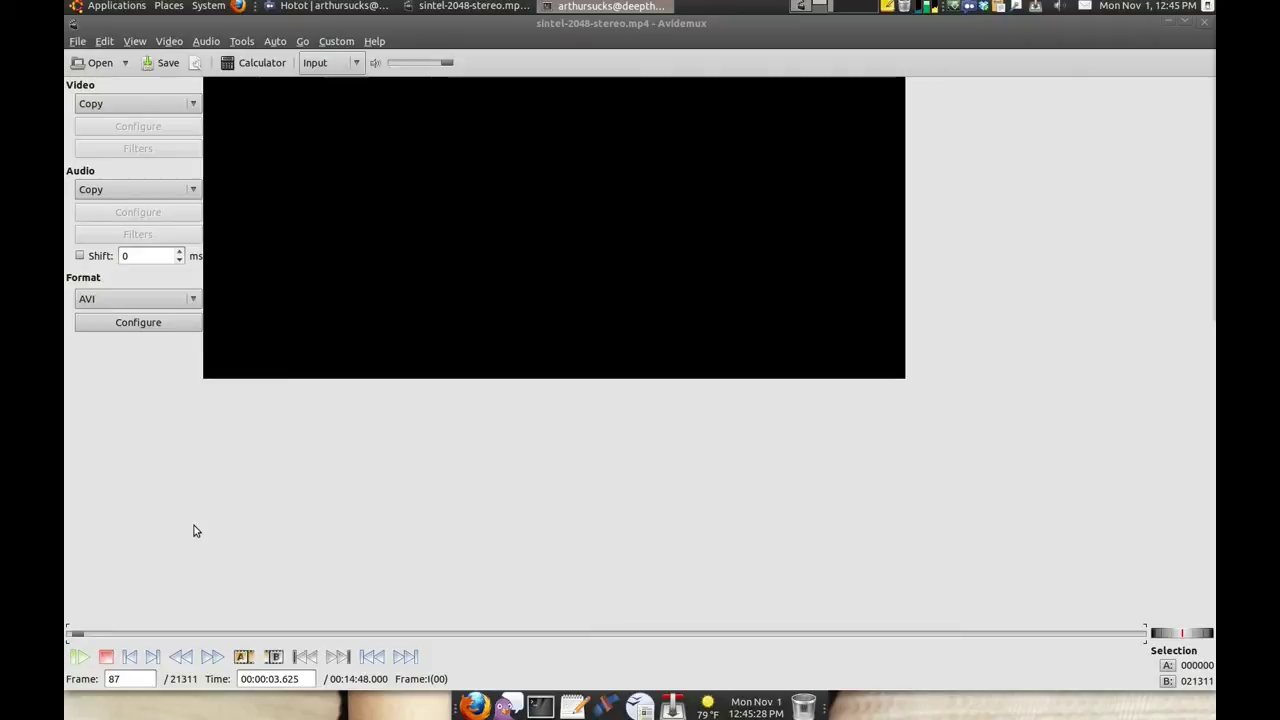
In Avidemux, seek sintel-2048-stereo.mp4 to about 00:05:42 and set the video codec to MPEG-2 (avcodec)
drag(80, 636, 493, 643)
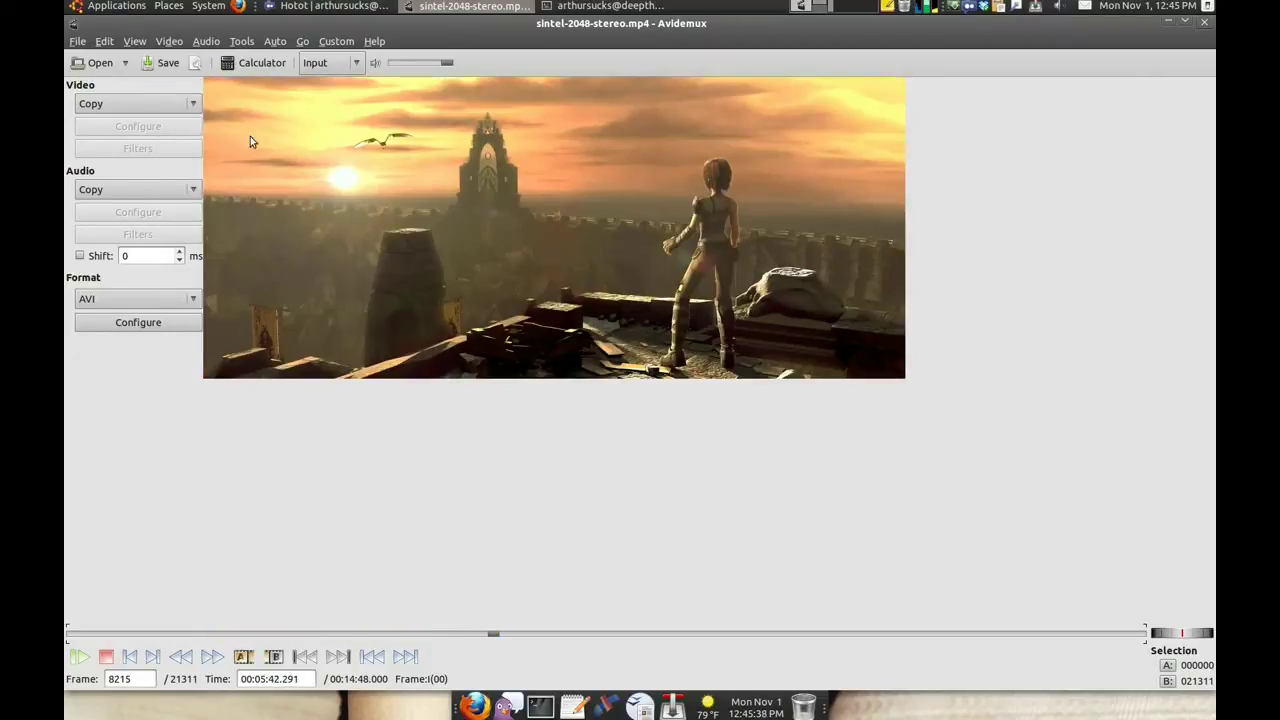
click(130, 103)
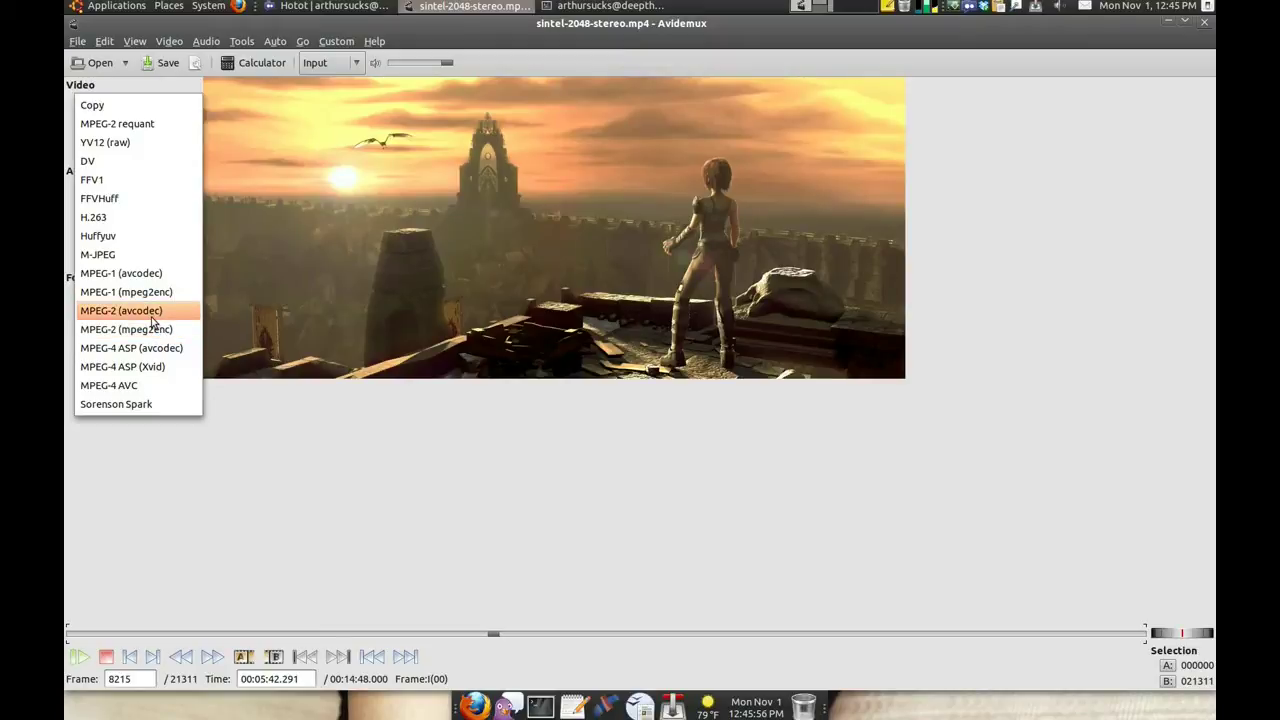
click(152, 318)
Configure the MPEG-2 encoder for two pass - average bitrate encoding at 6000 kb/s
click(138, 126)
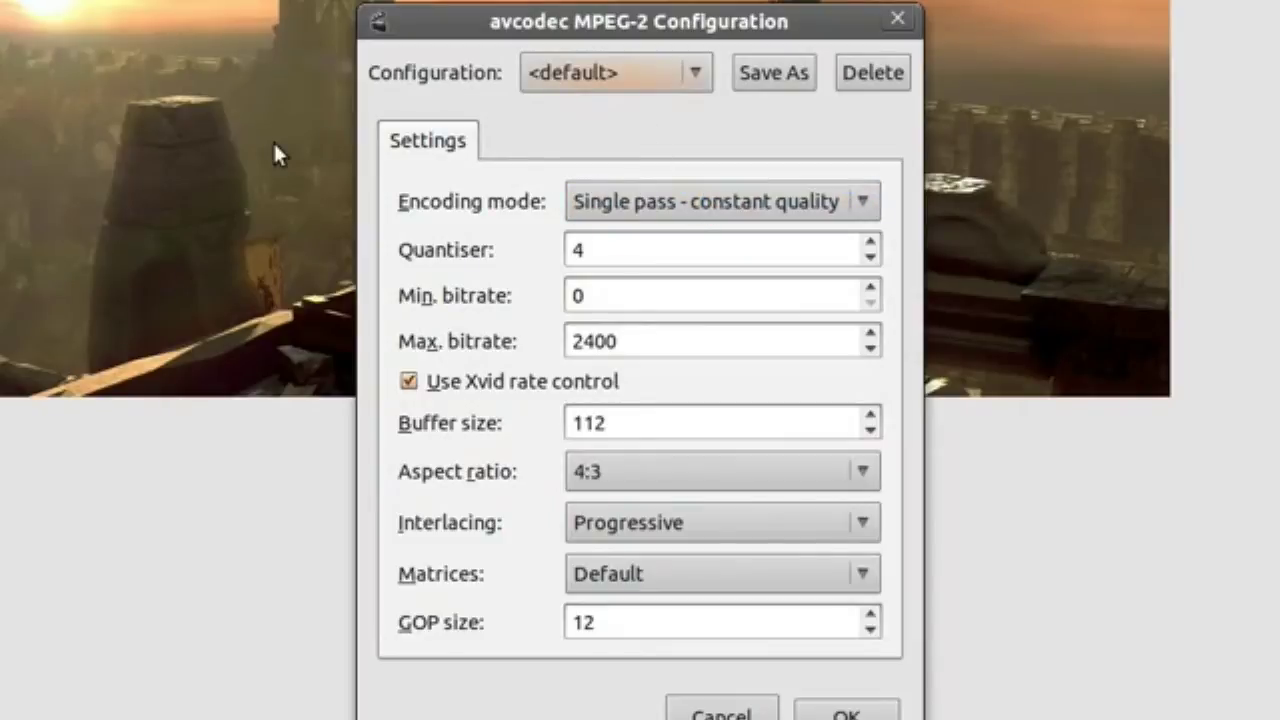
click(760, 207)
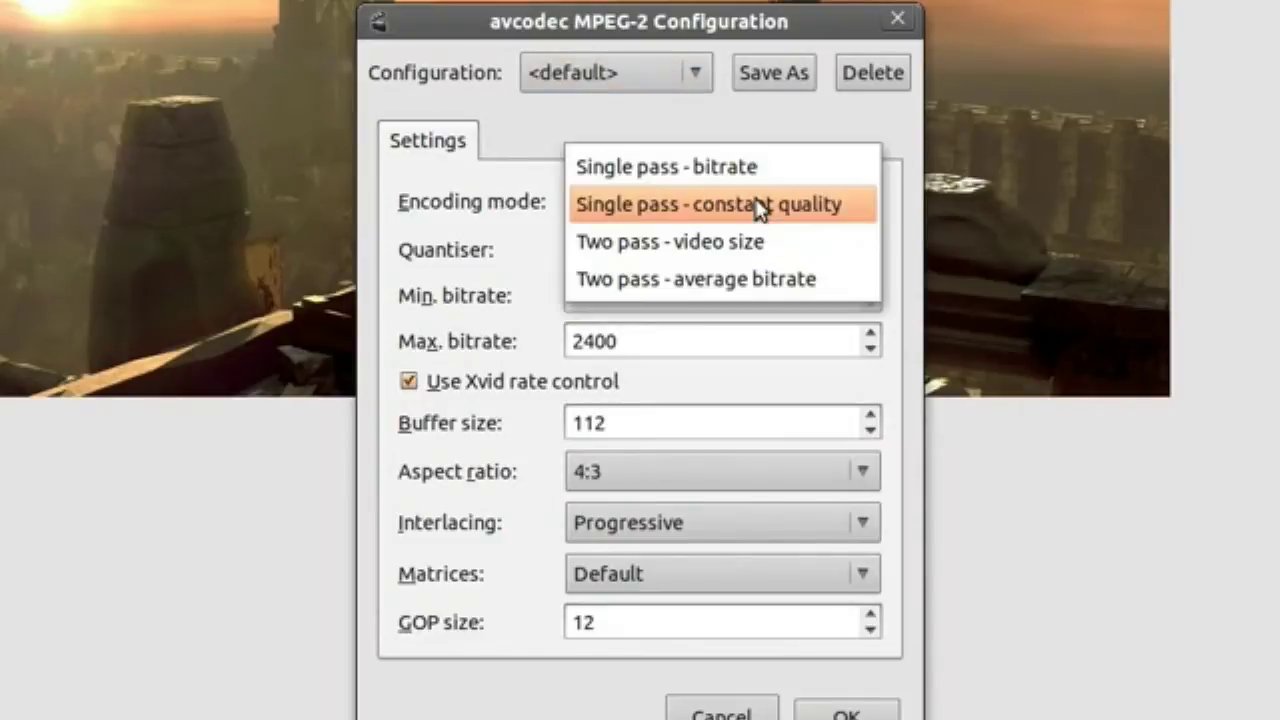
click(750, 285)
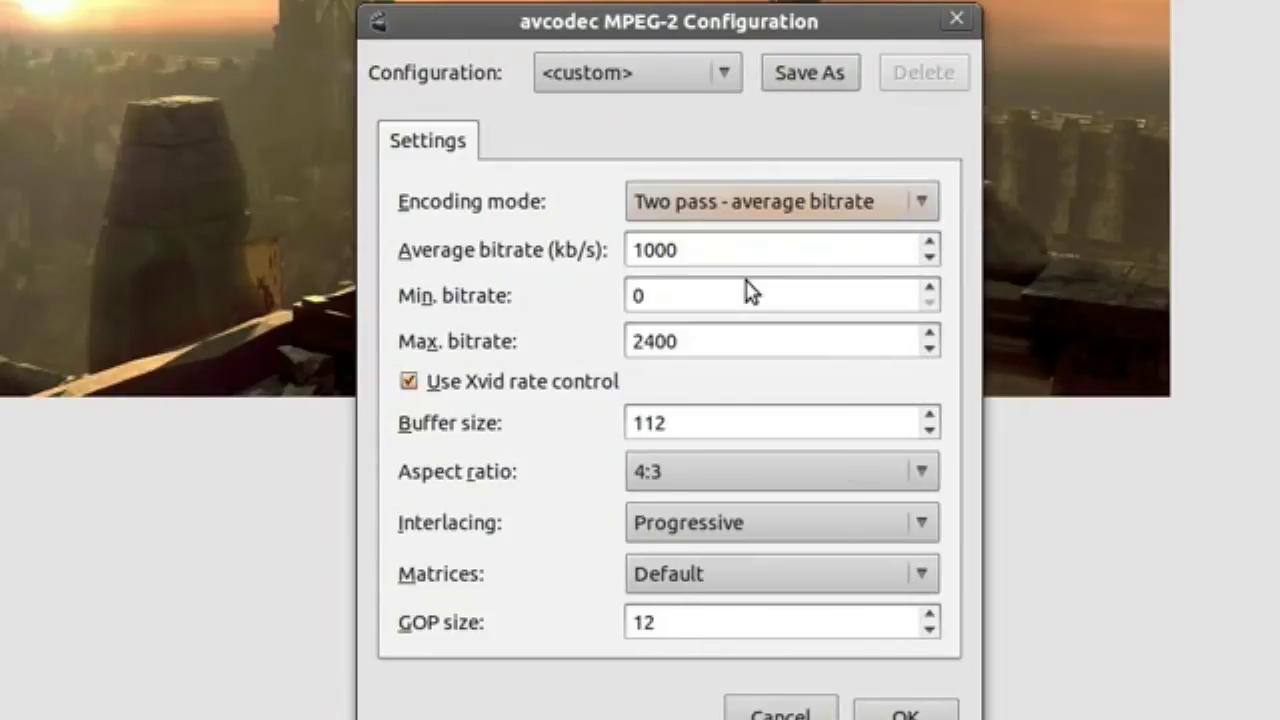
click(720, 251)
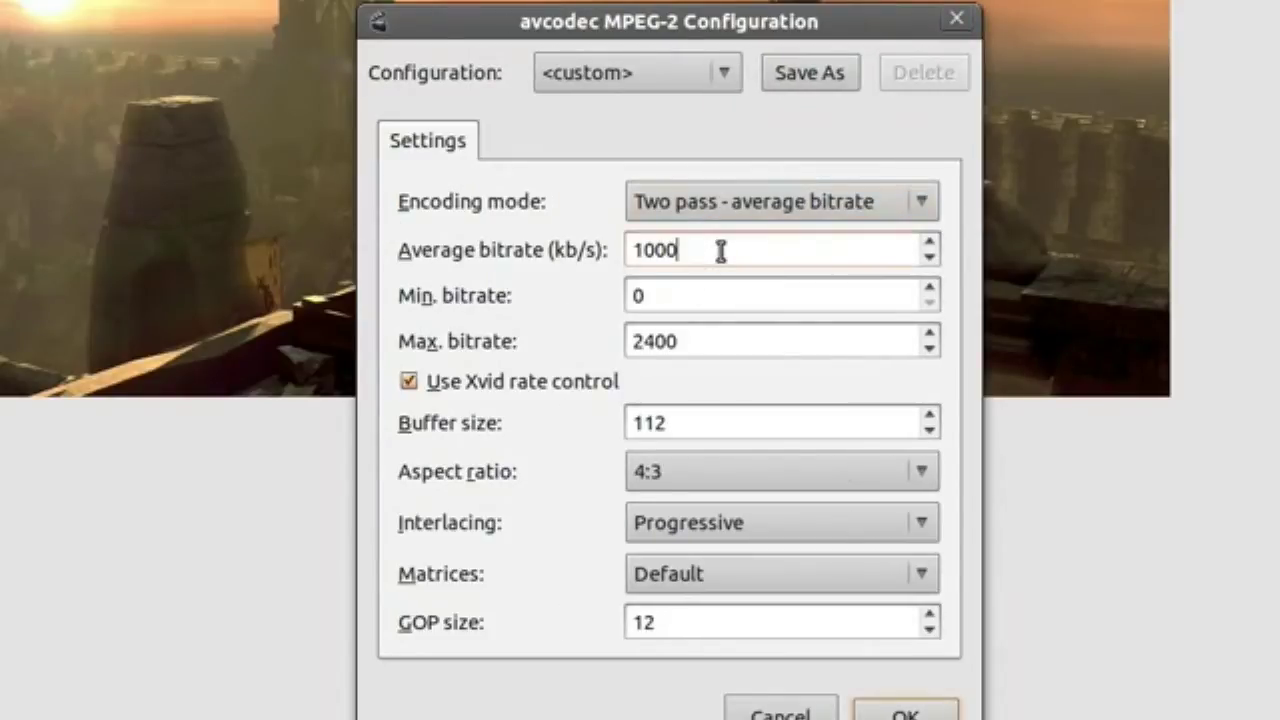
drag(720, 251, 517, 229)
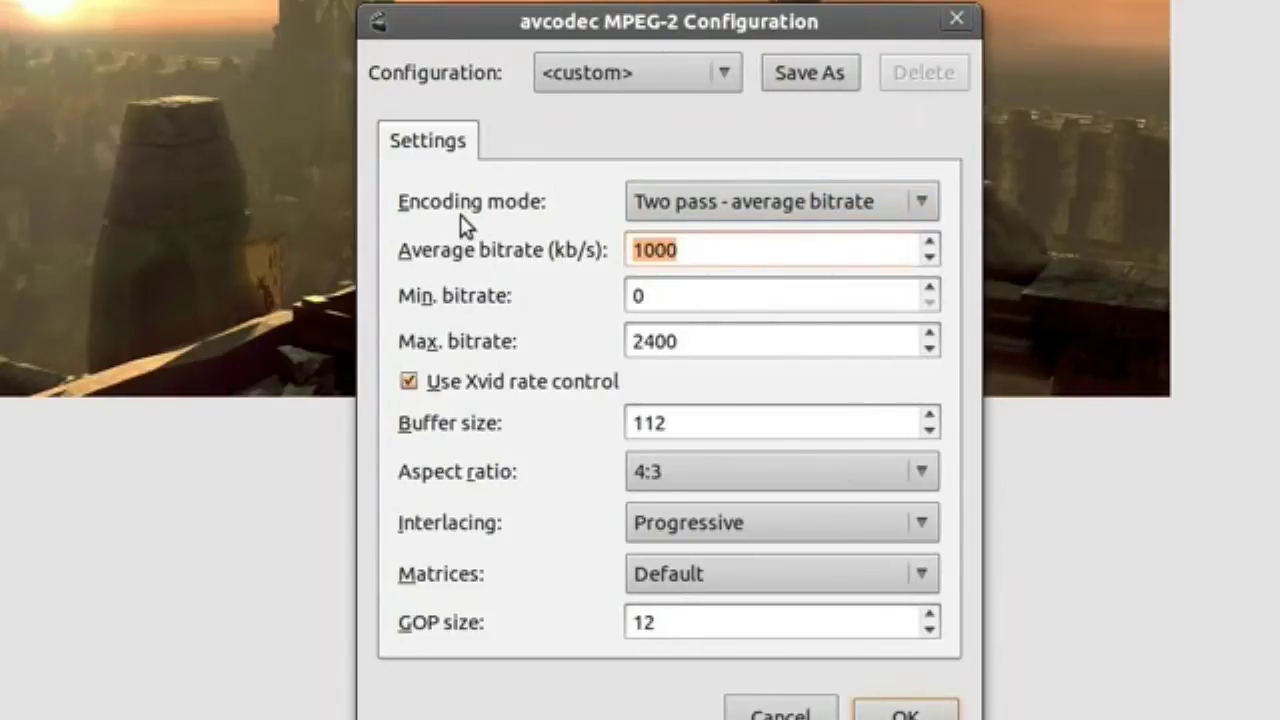
text(6000)
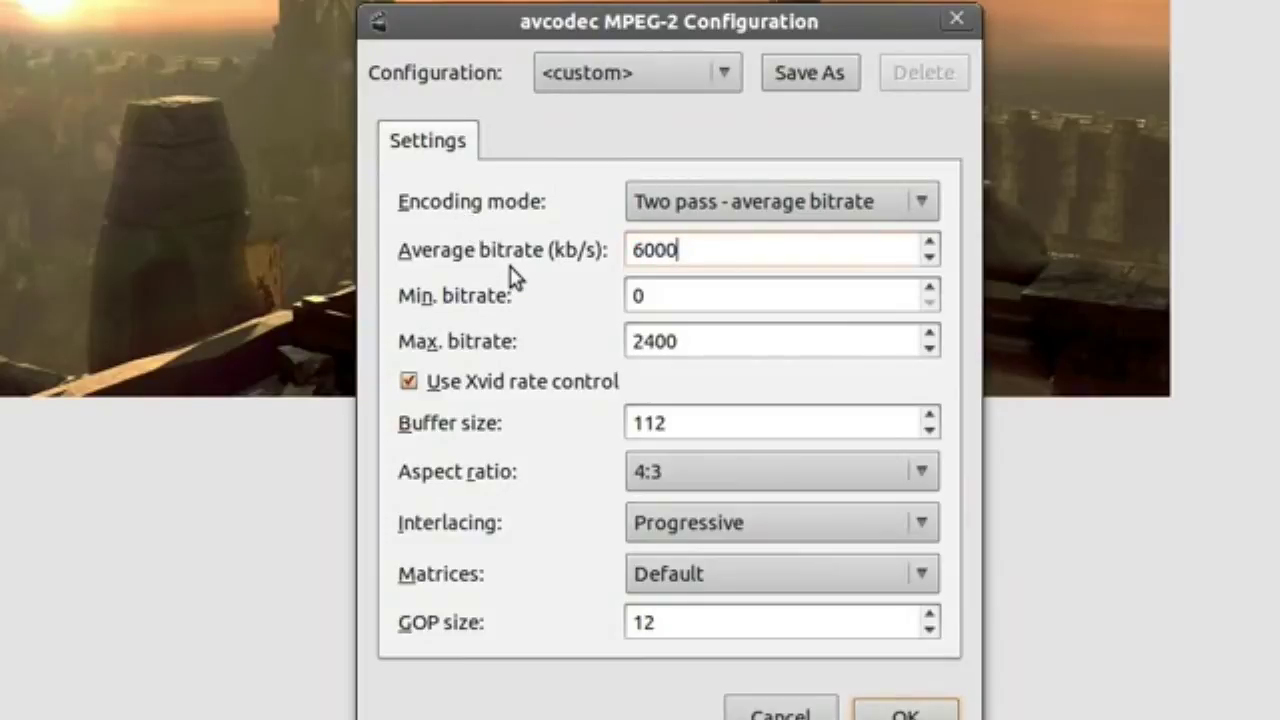
Set the encoder's maximum bitrate to 8000 and its aspect ratio to 16:9, and accept the configuration
drag(703, 337, 446, 331)
text(8000)
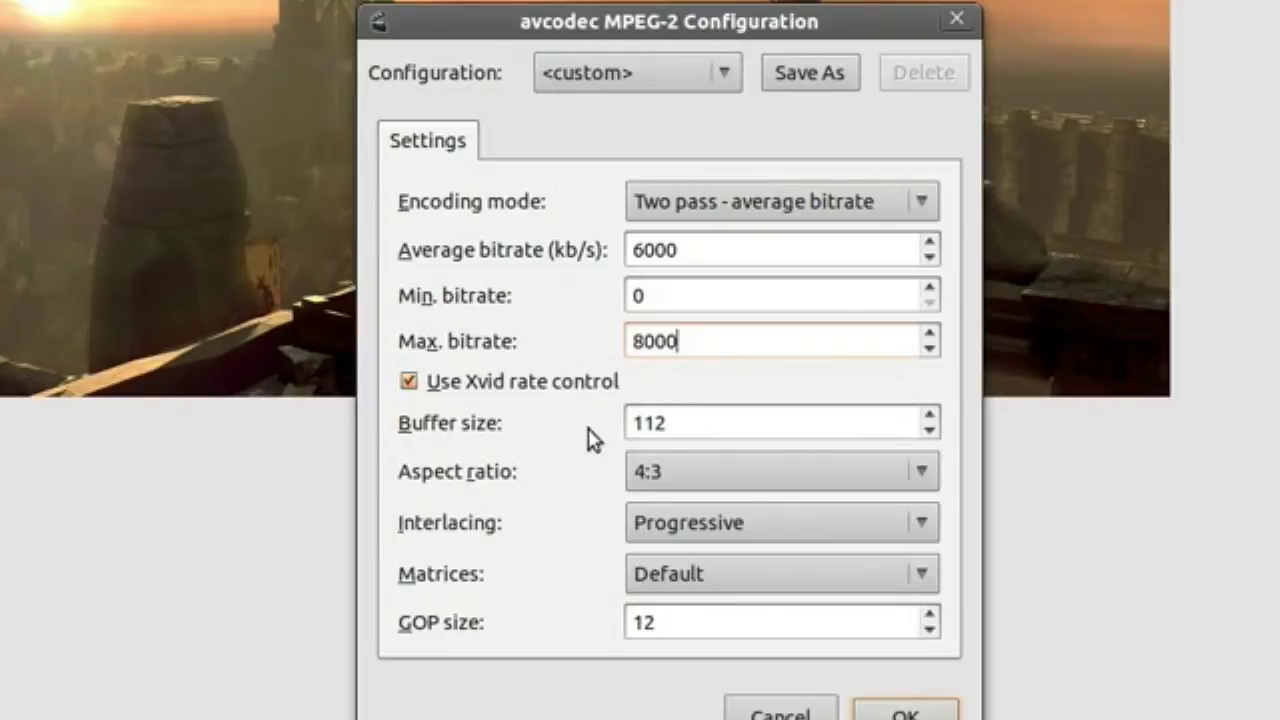
click(766, 485)
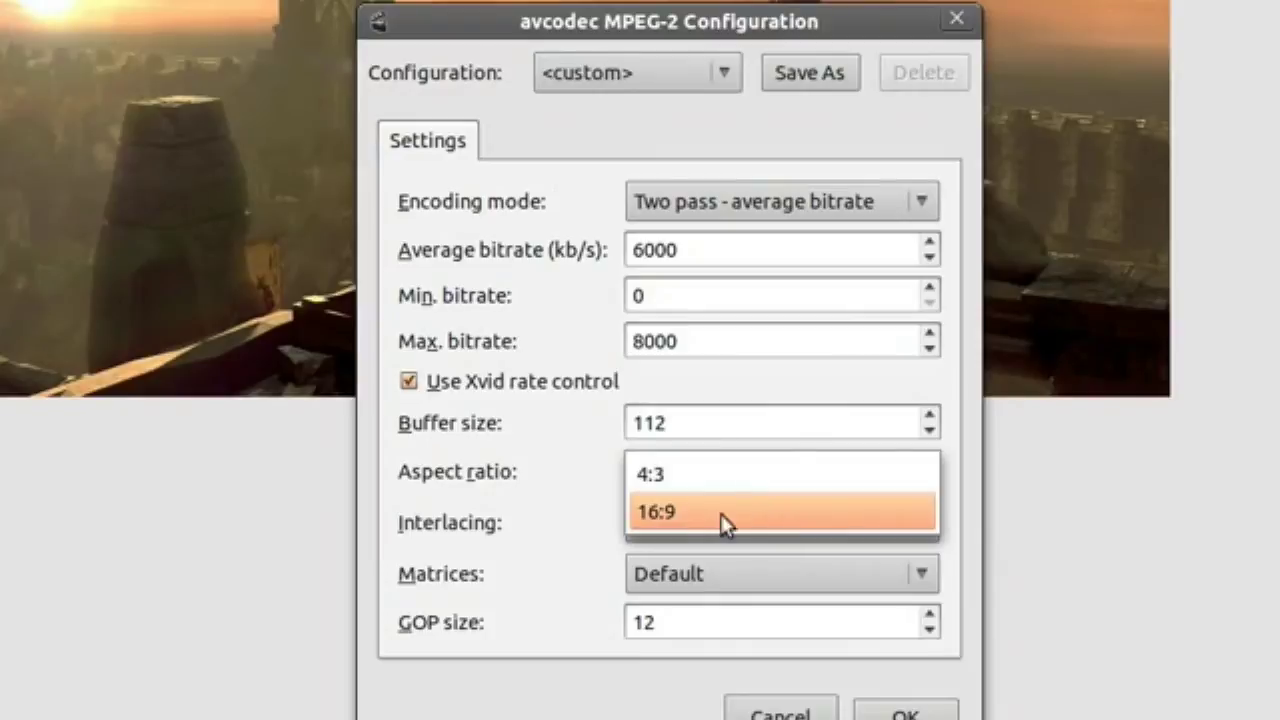
click(678, 522)
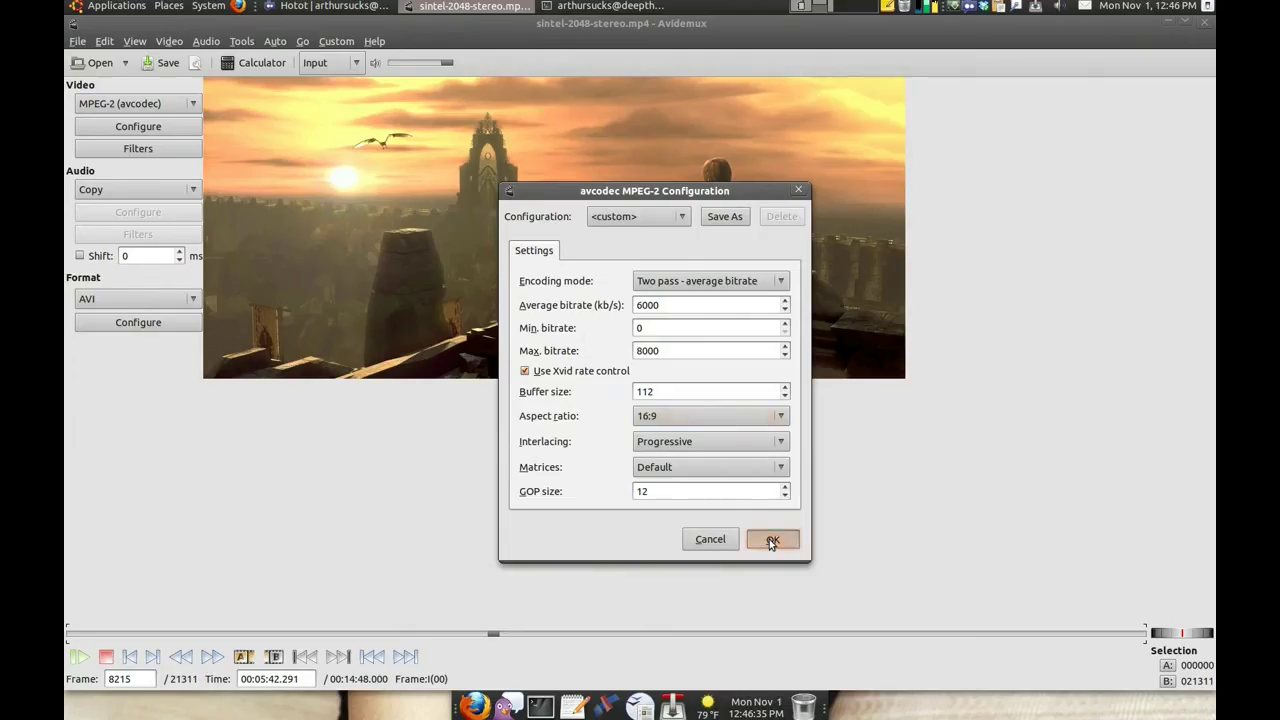
click(900, 712)
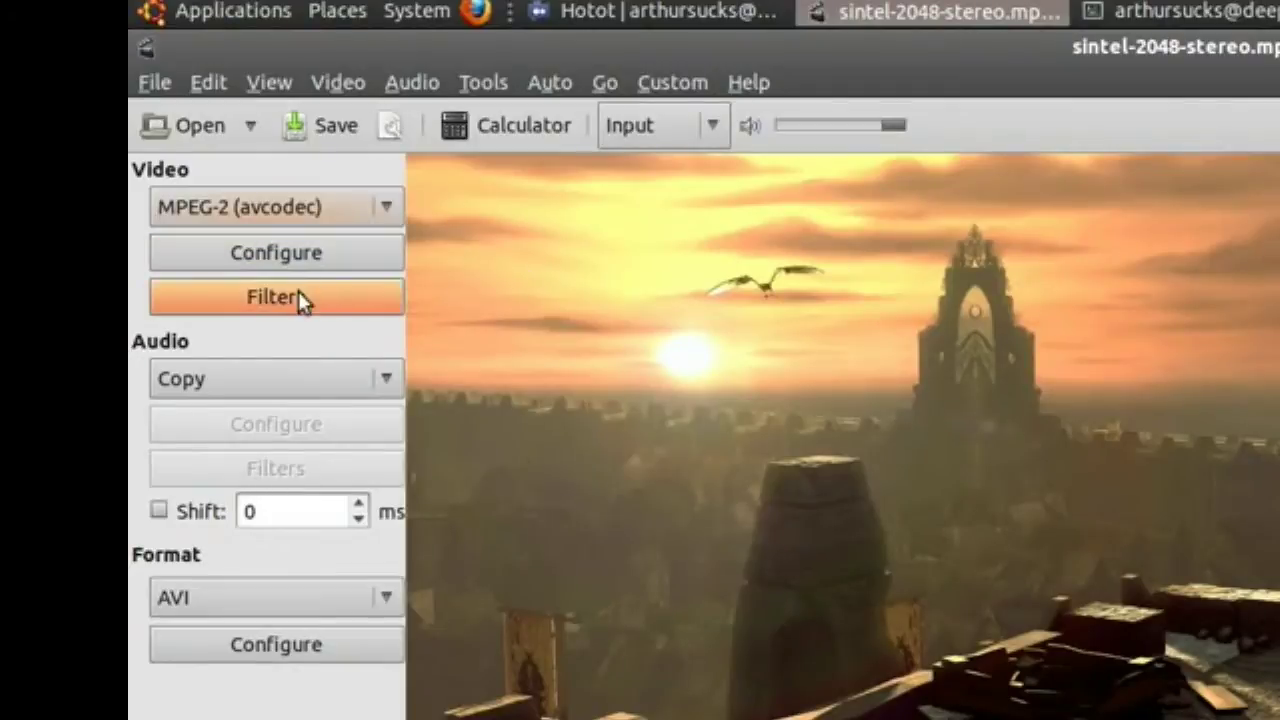
Add an MPlayer resize video filter with a width of 720 and a height of 360
click(286, 298)
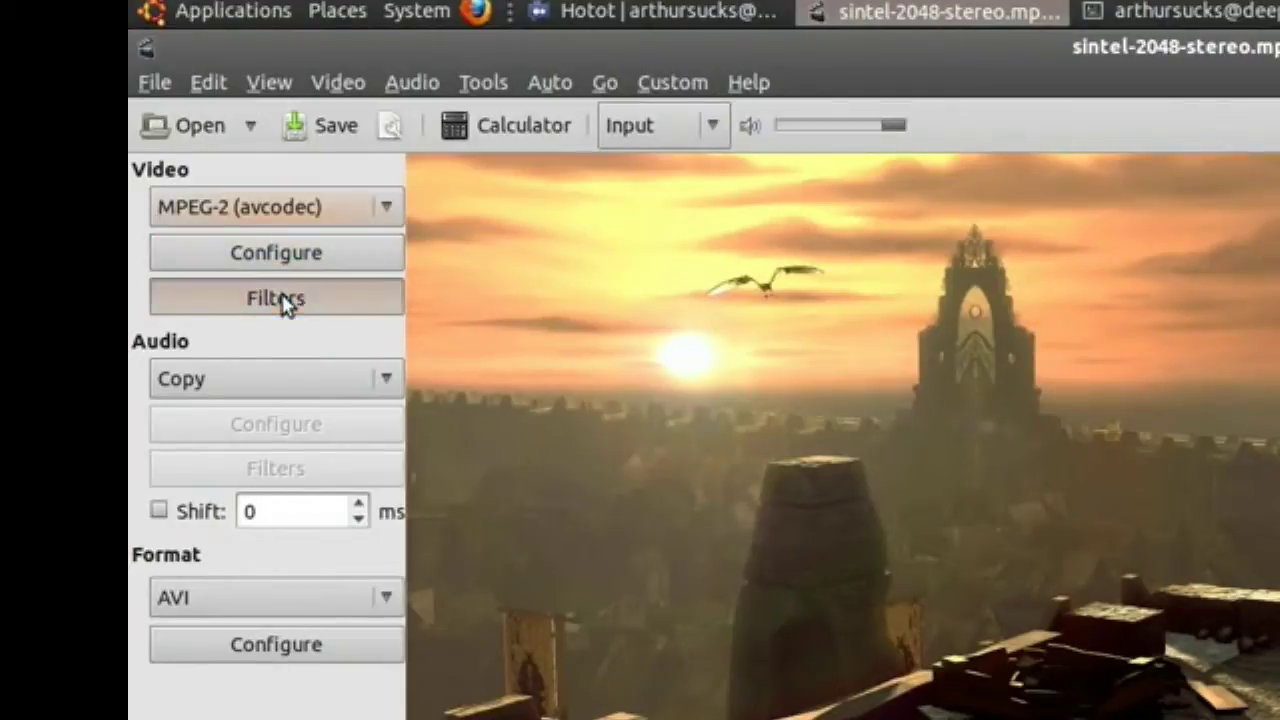
double_click(1018, 577)
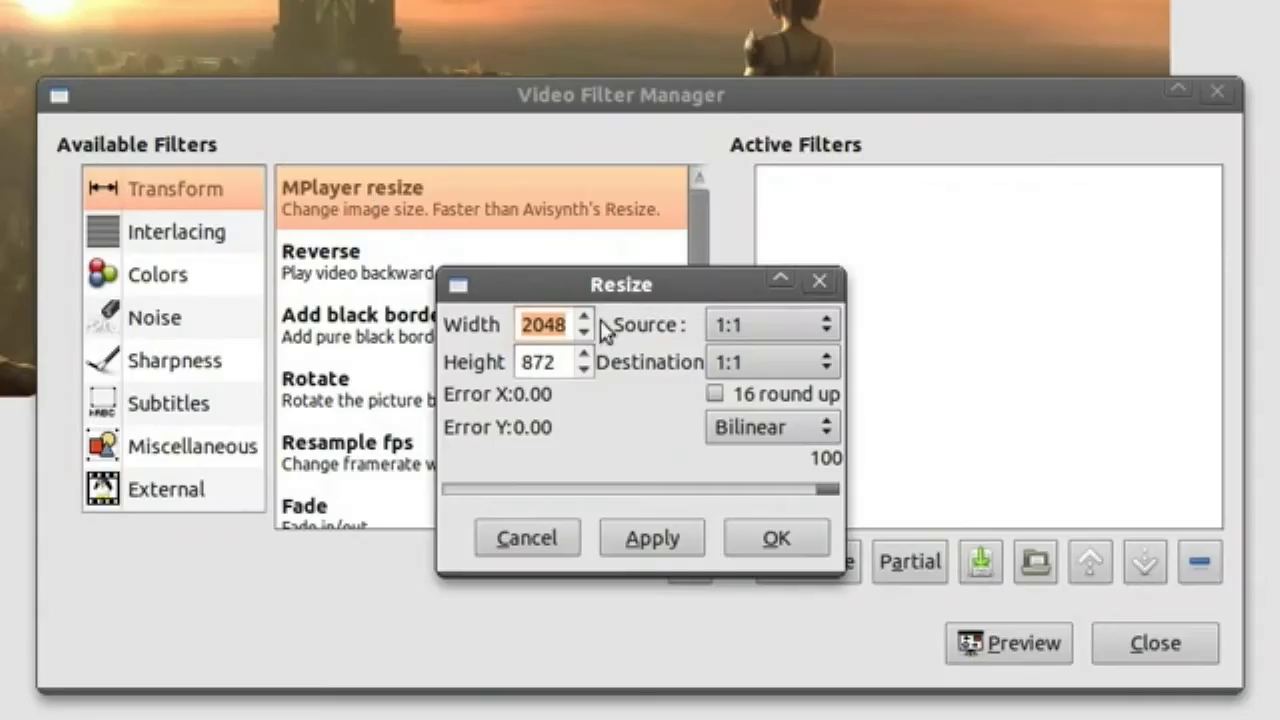
text(720)
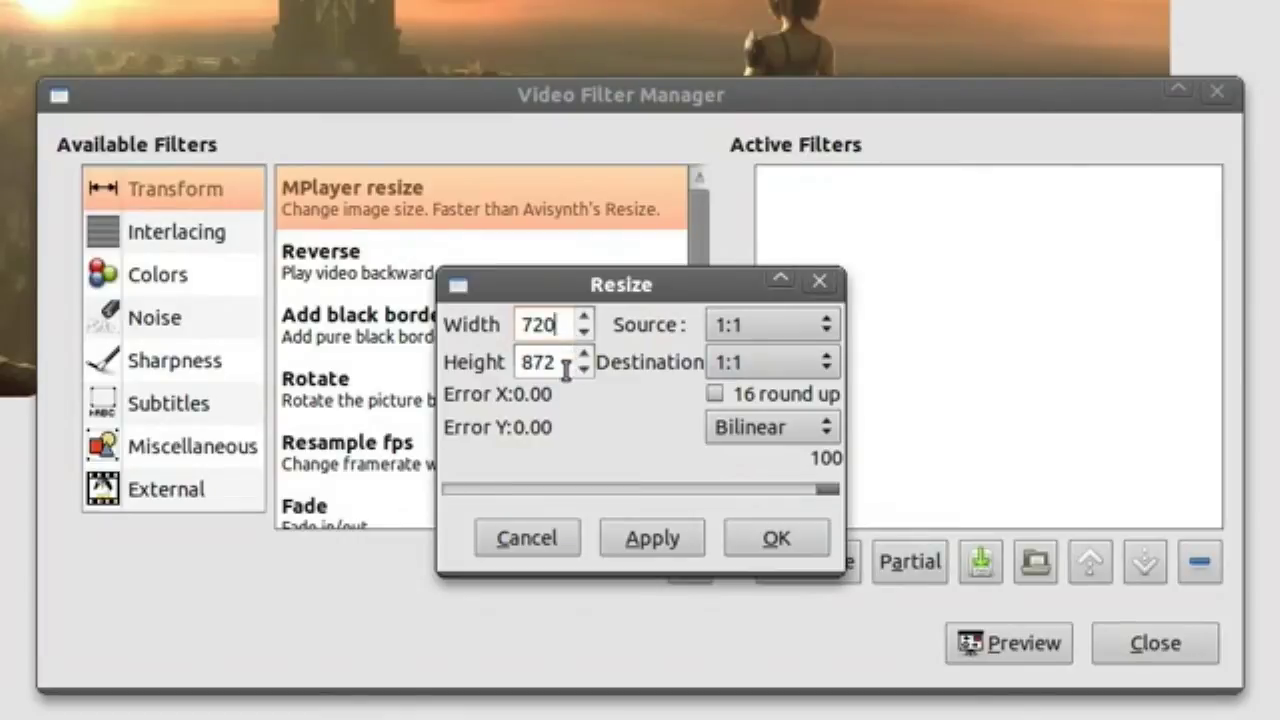
key(Tab)
text(360)
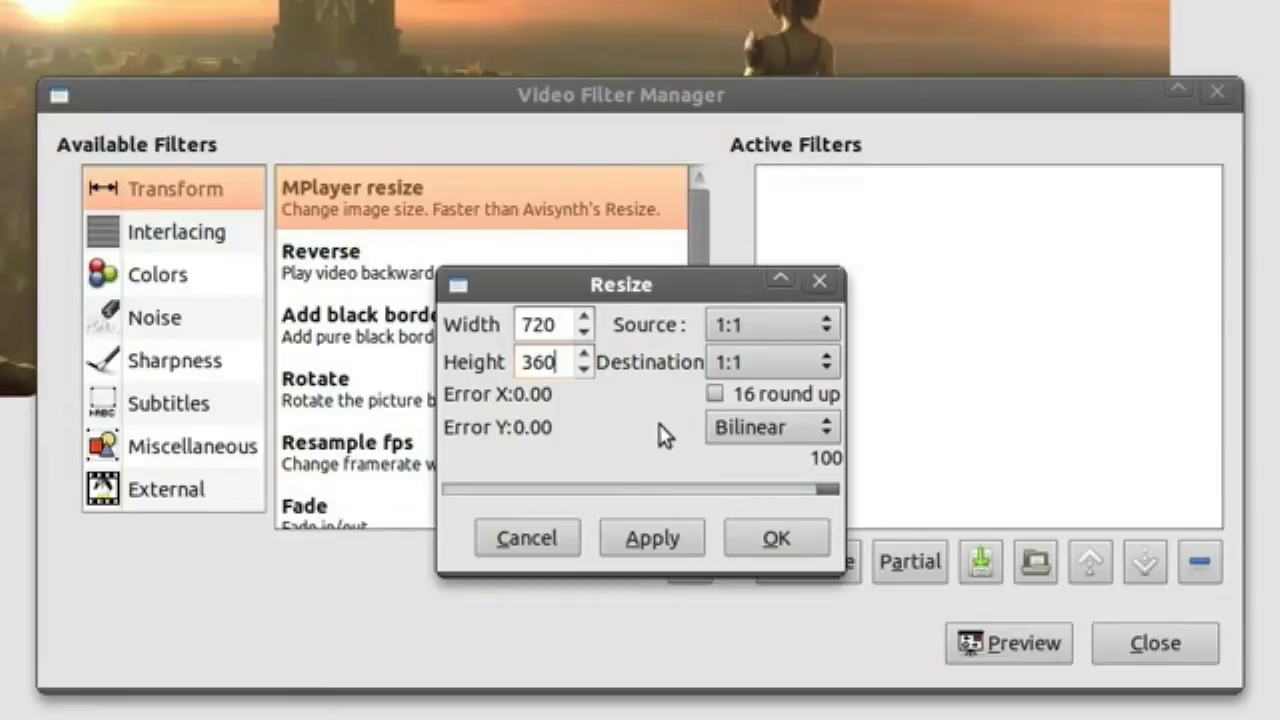
click(755, 535)
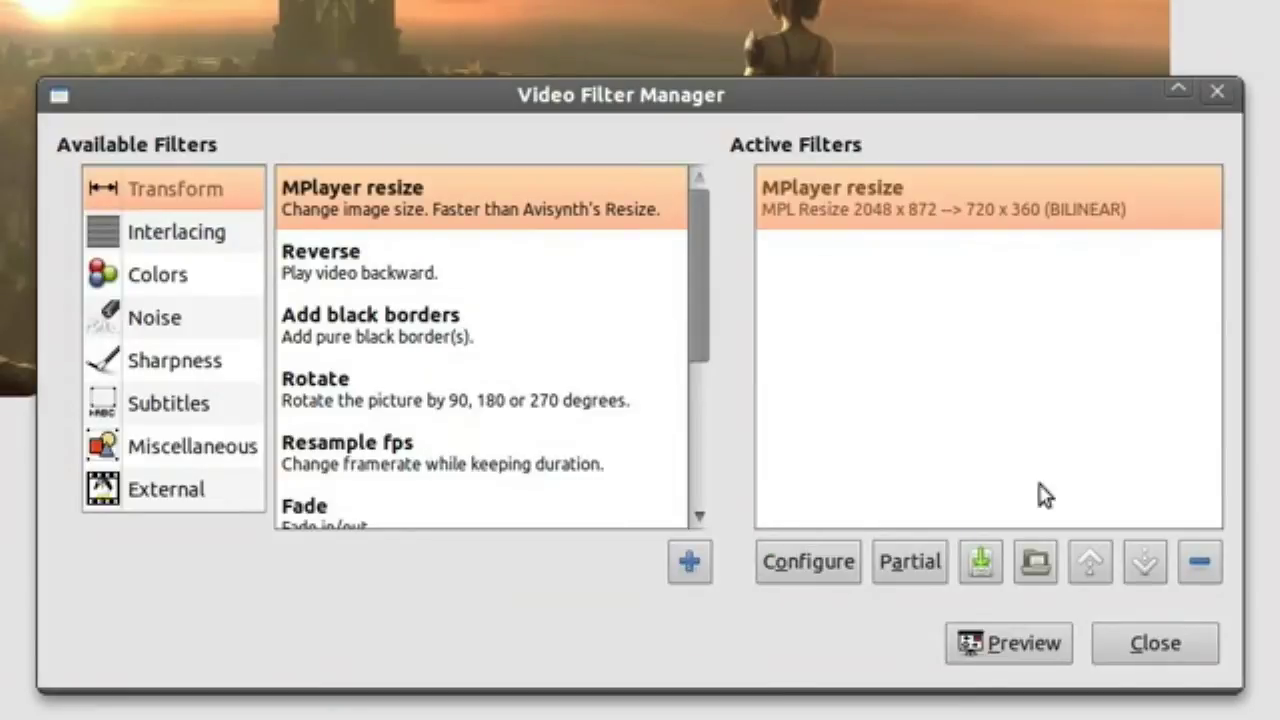
click(1150, 640)
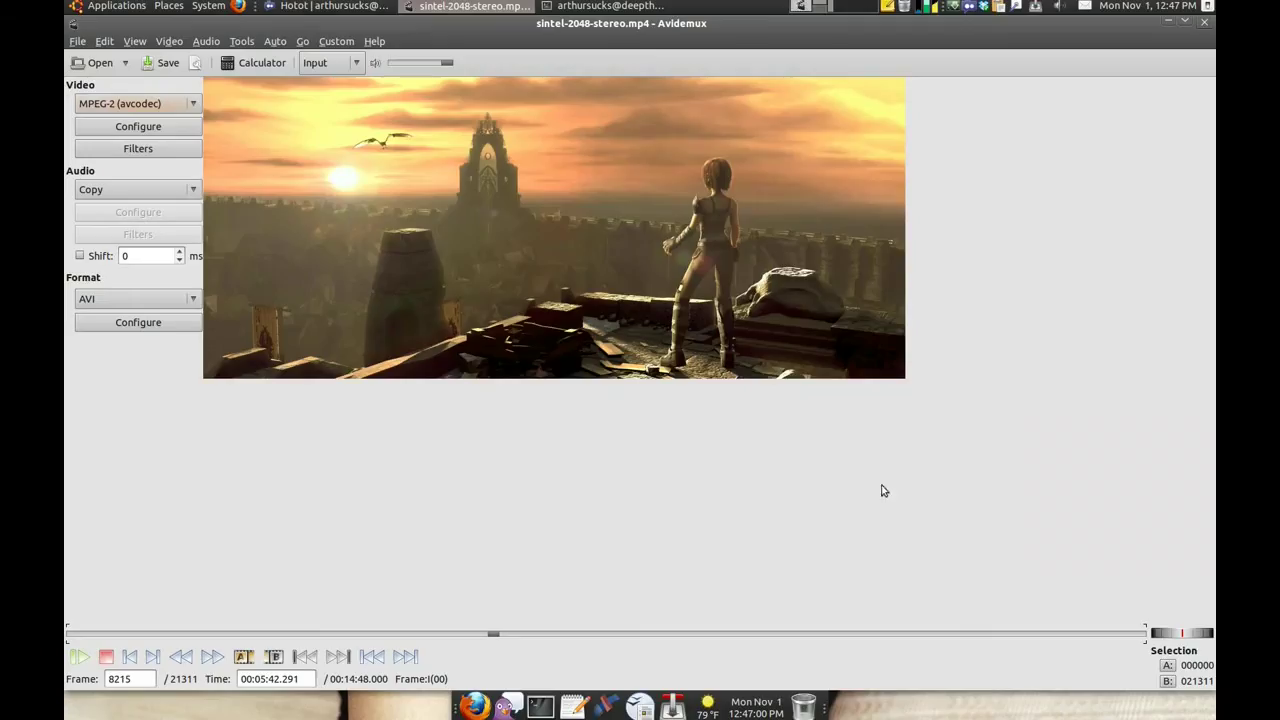
Switch the video preview to Output and enlarge its display
scroll(339, 65, down, 1)
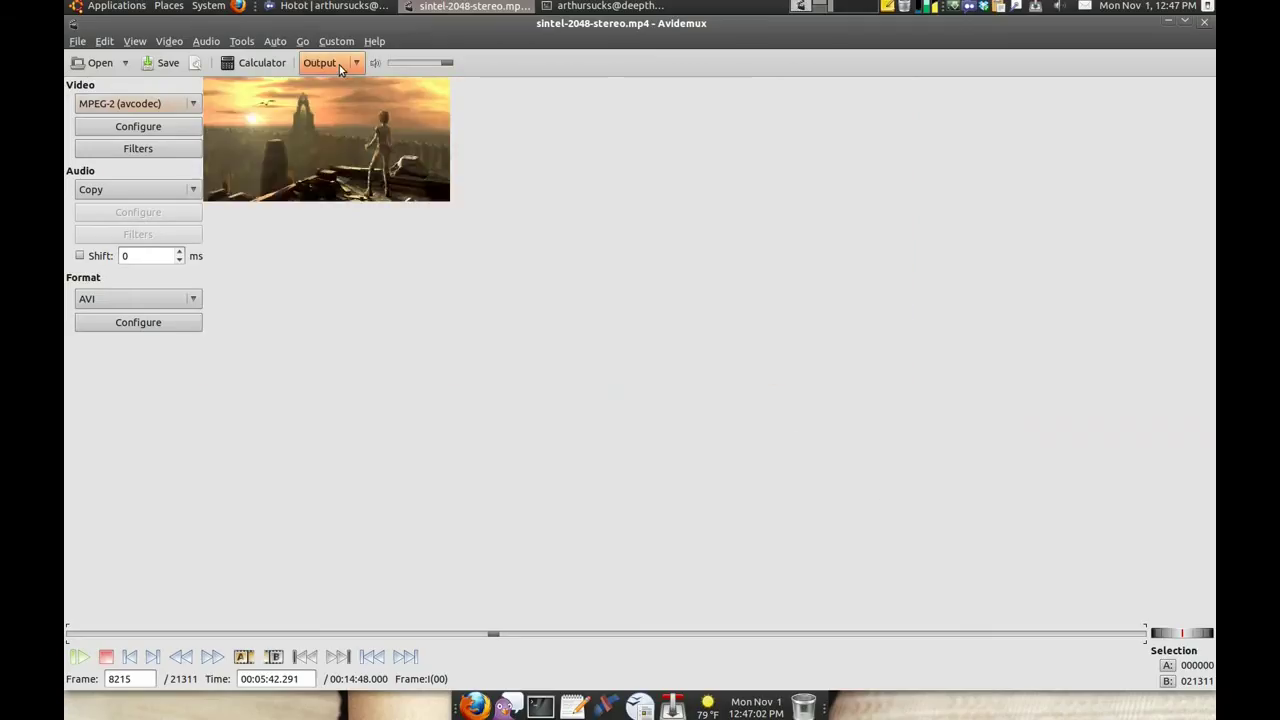
click(170, 42)
mouse_move(136, 42)
click(156, 122)
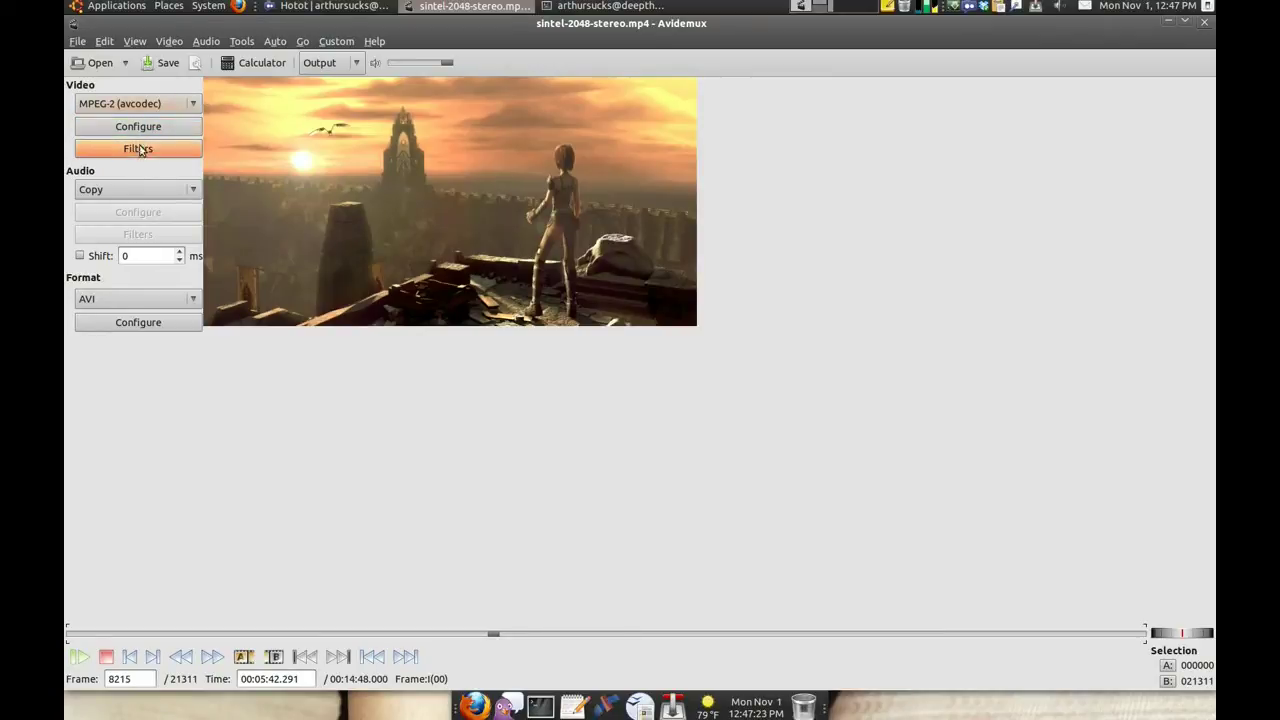
Add a black borders filter with 60 pixels at the top and 60 at the bottom of the picture
click(138, 149)
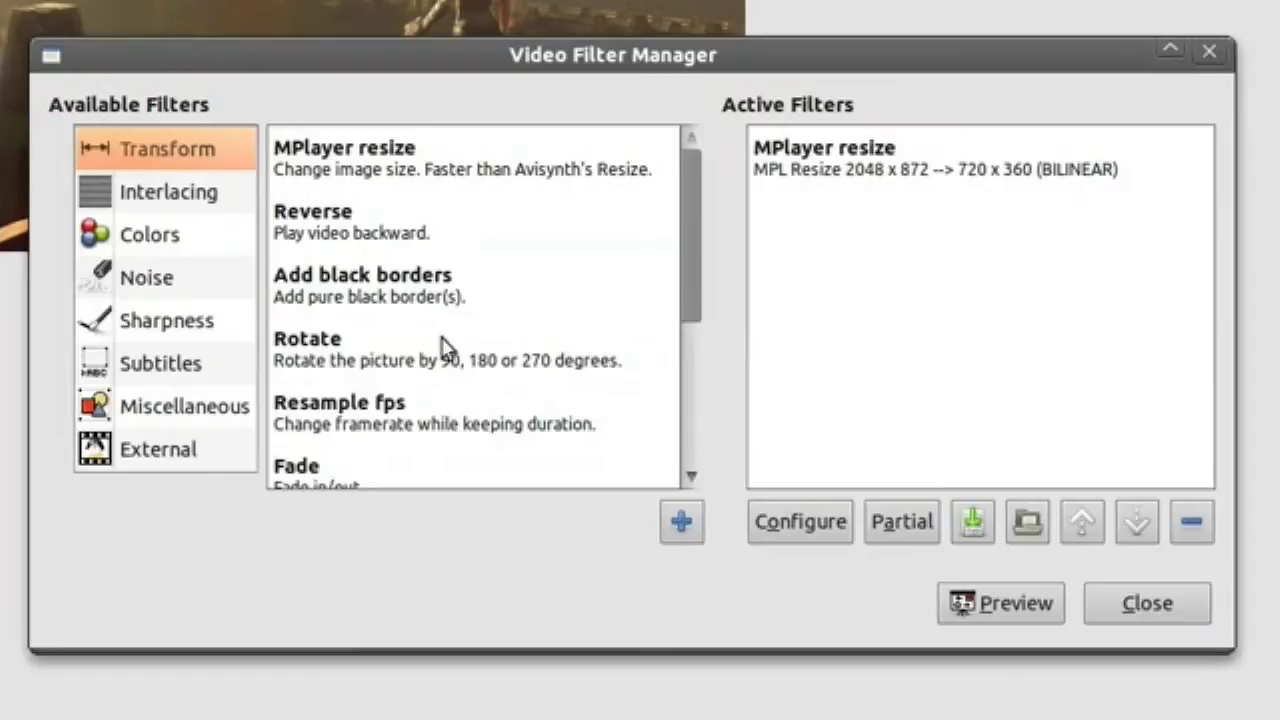
scroll(445, 347, down, 2)
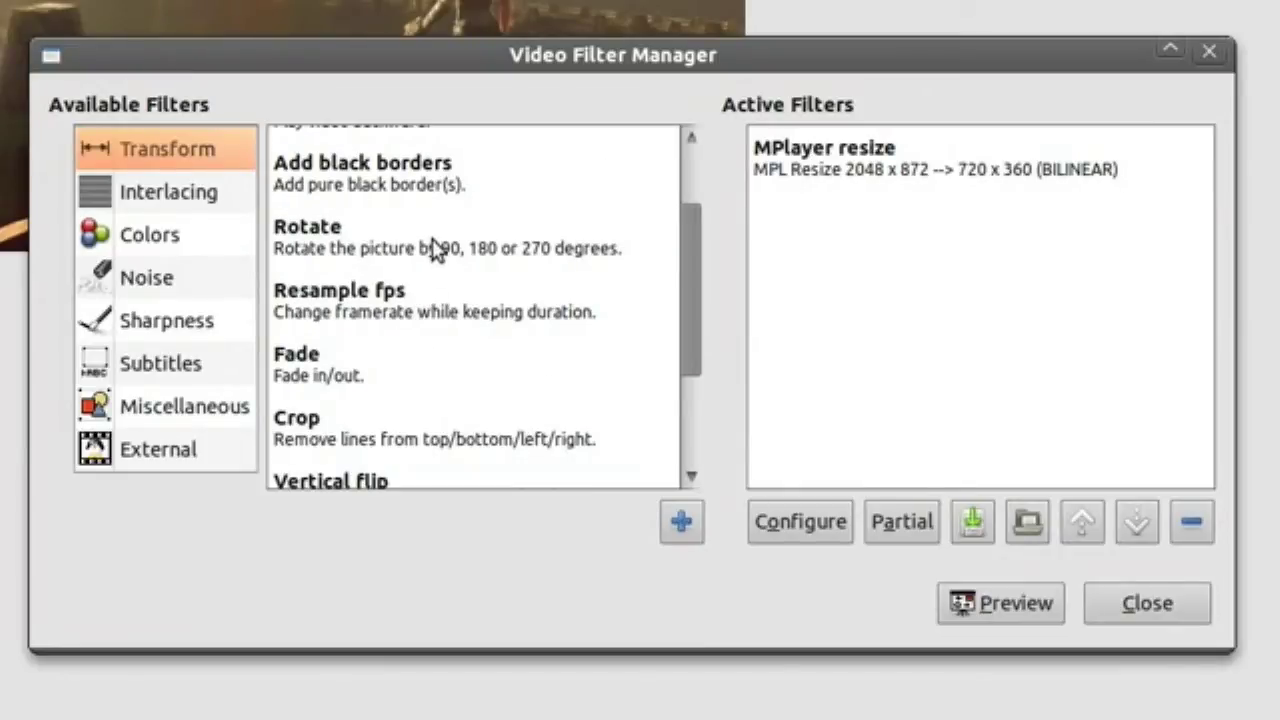
double_click(426, 191)
double_click(697, 381)
text(60)
double_click(712, 427)
text(60)
click(690, 503)
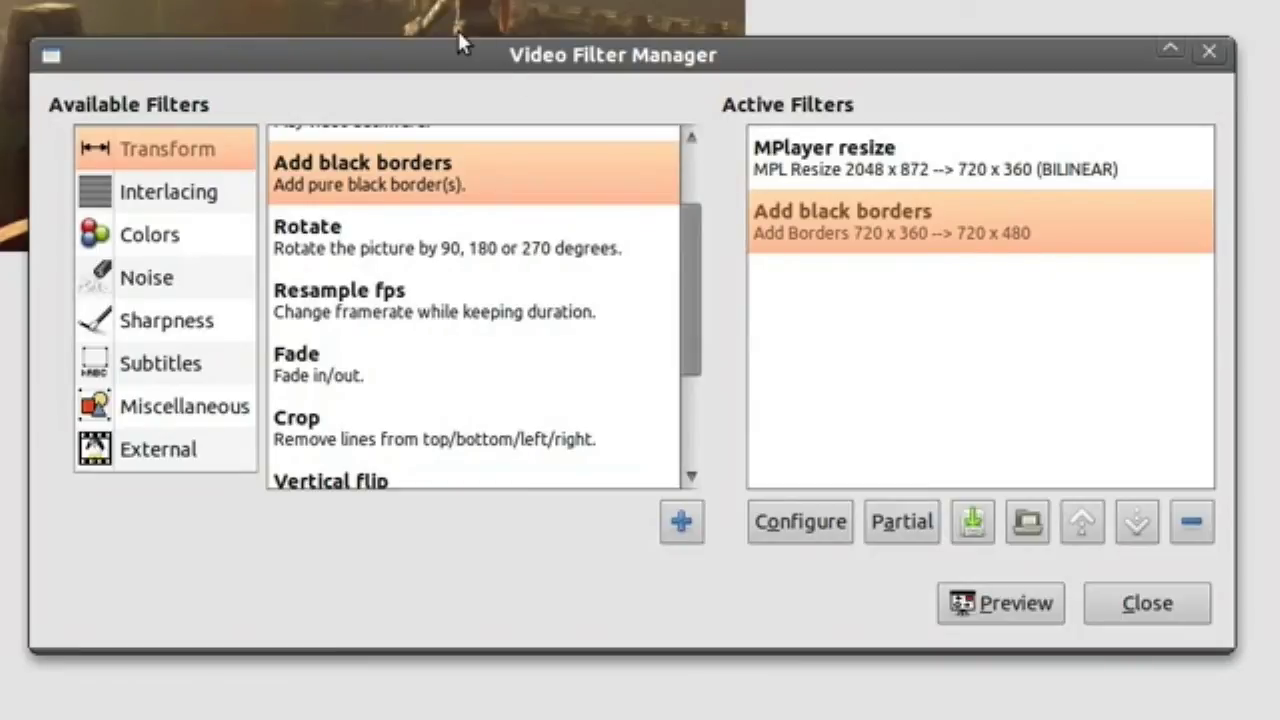
click(1145, 600)
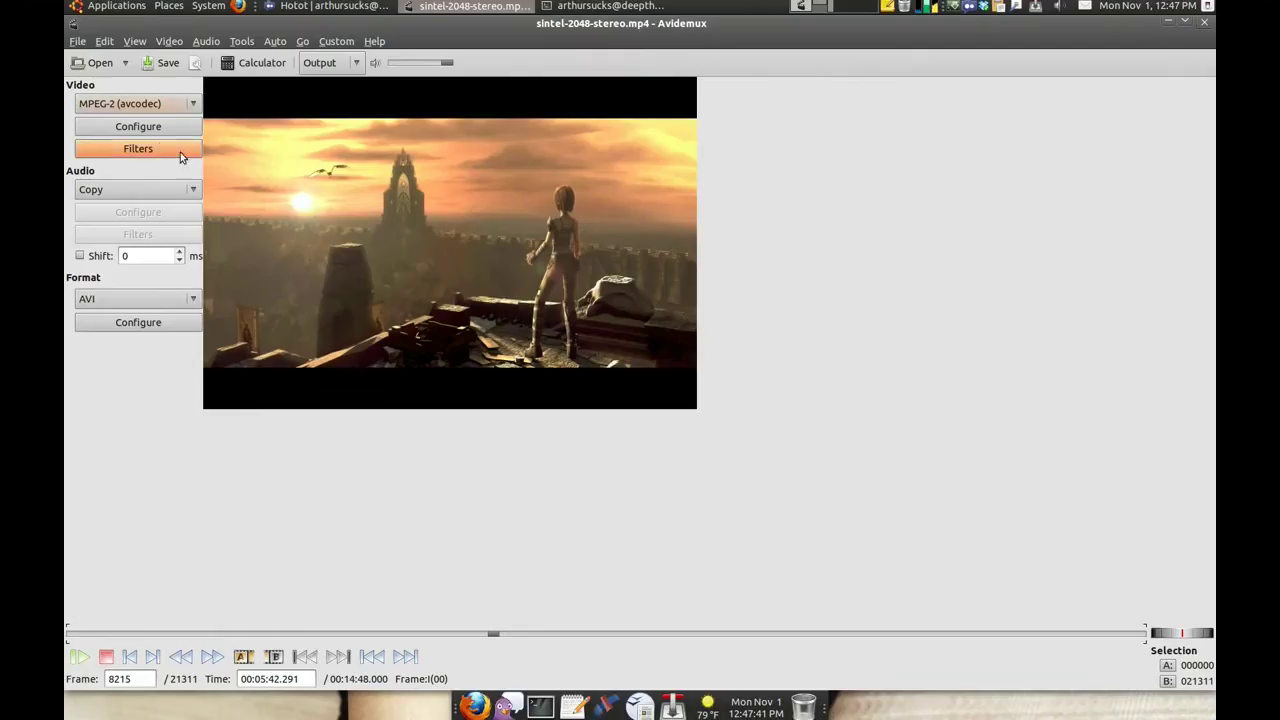
Try a width of 854 in the active MPlayer resize filter and return to the main window
click(172, 152)
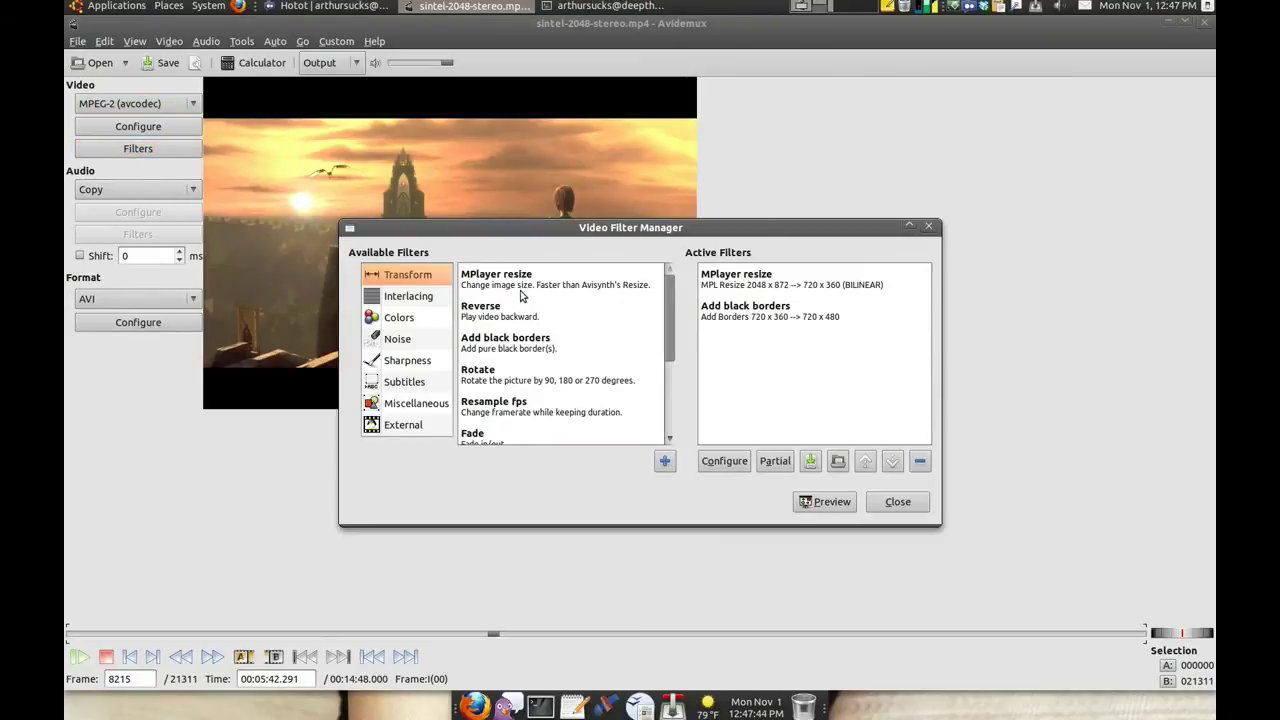
double_click(790, 286)
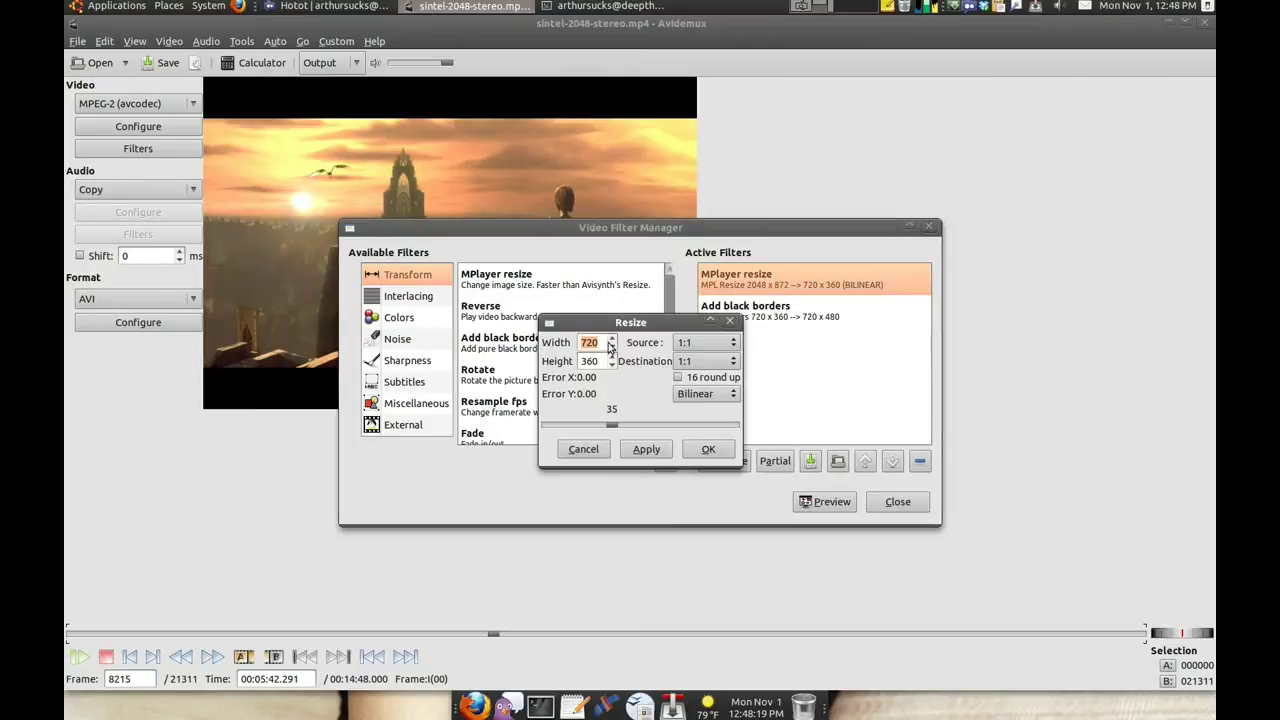
double_click(597, 342)
text(854)
click(707, 449)
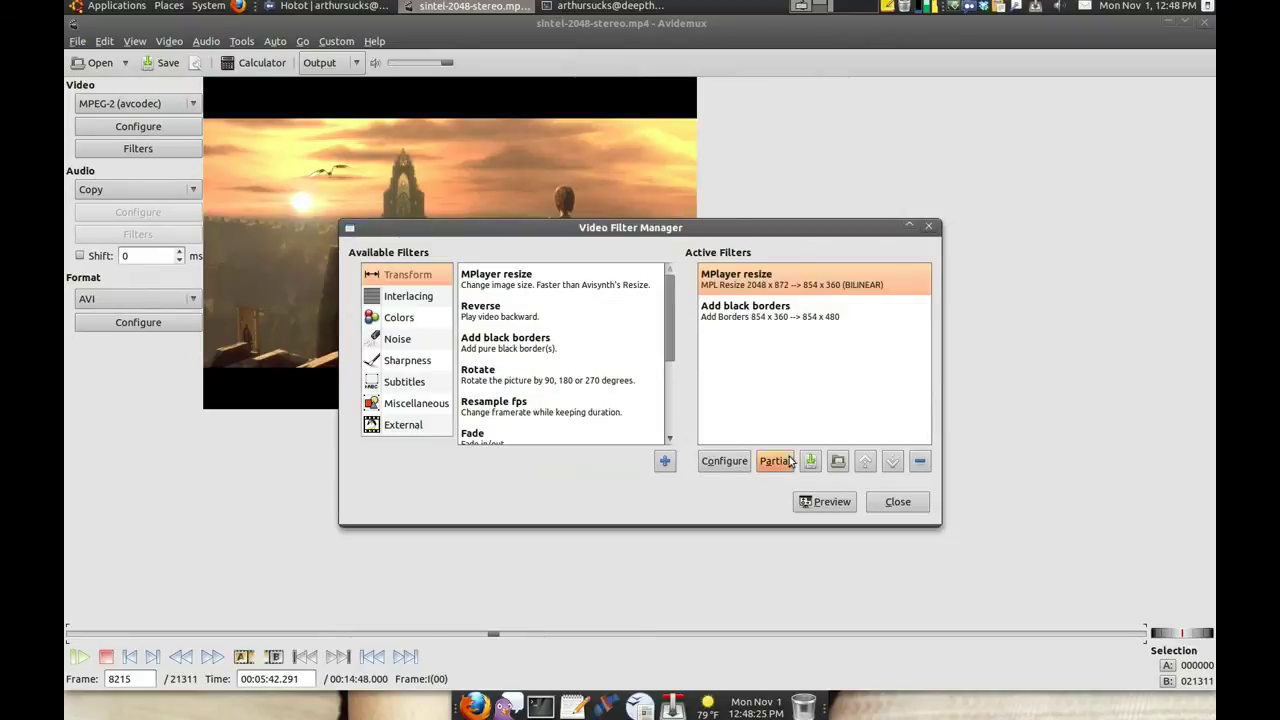
click(897, 501)
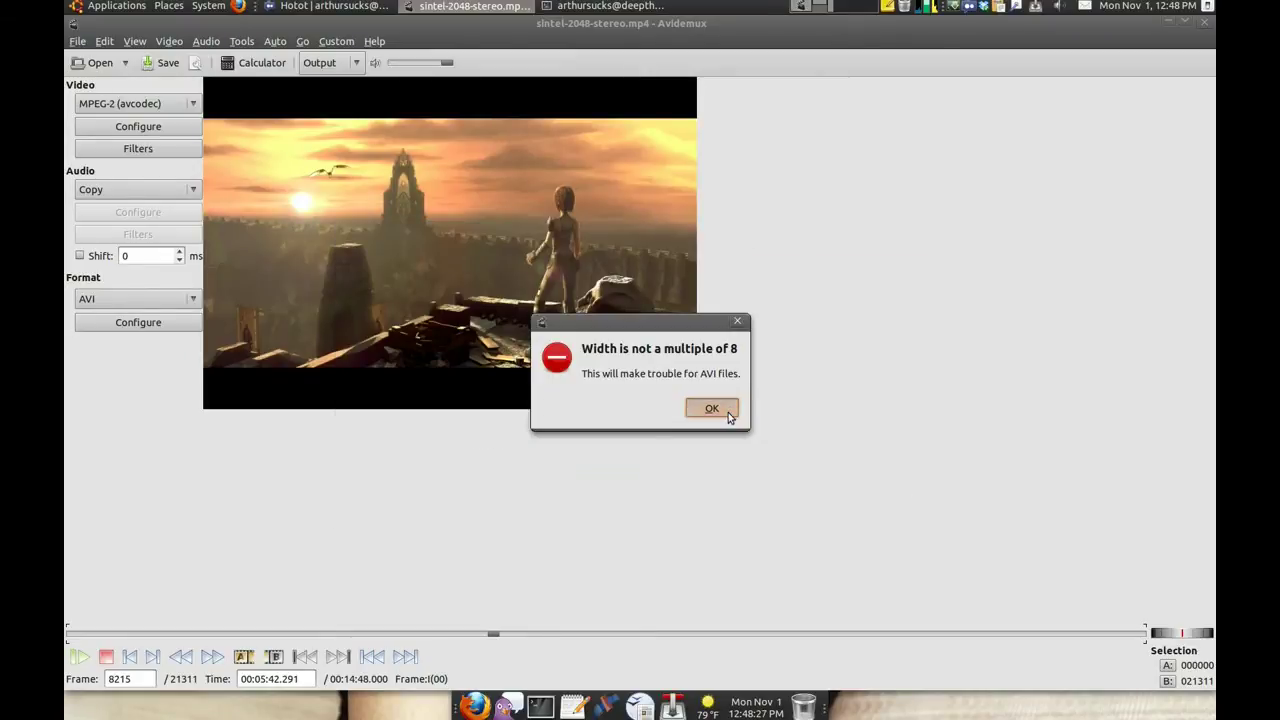
click(711, 409)
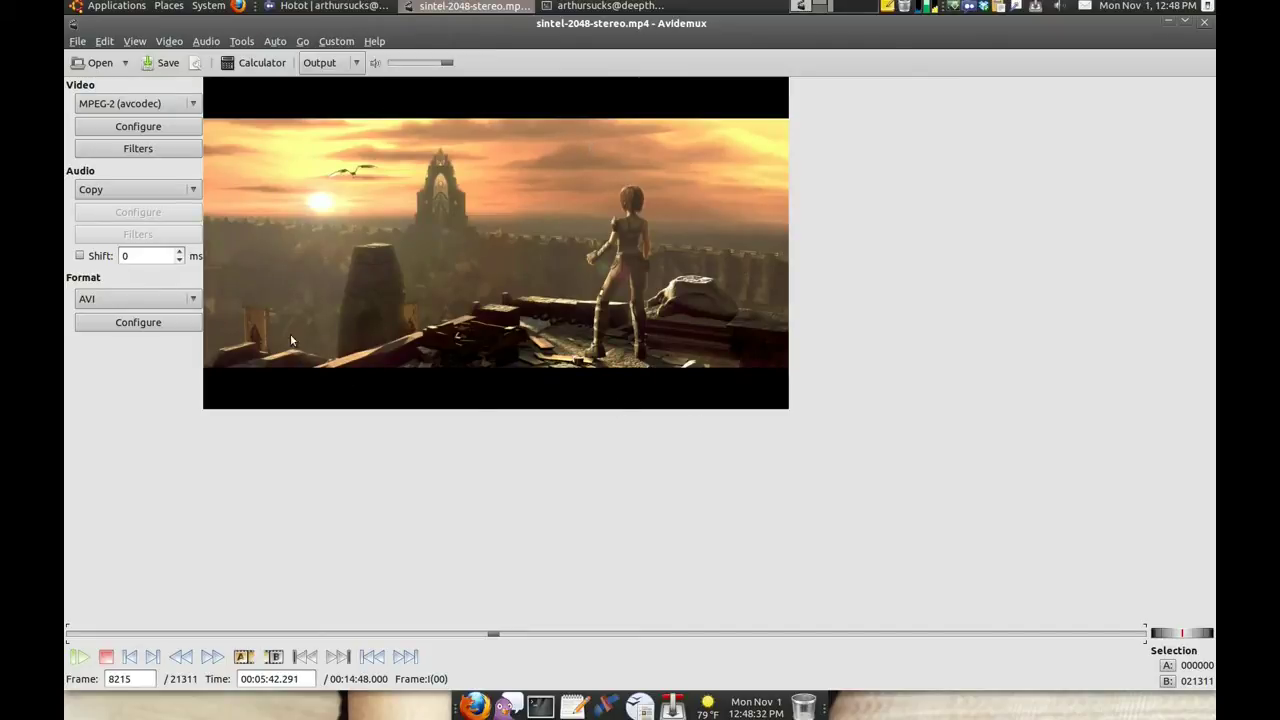
Set the active MPlayer resize filter's width back to 720 and close the filter manager
click(127, 152)
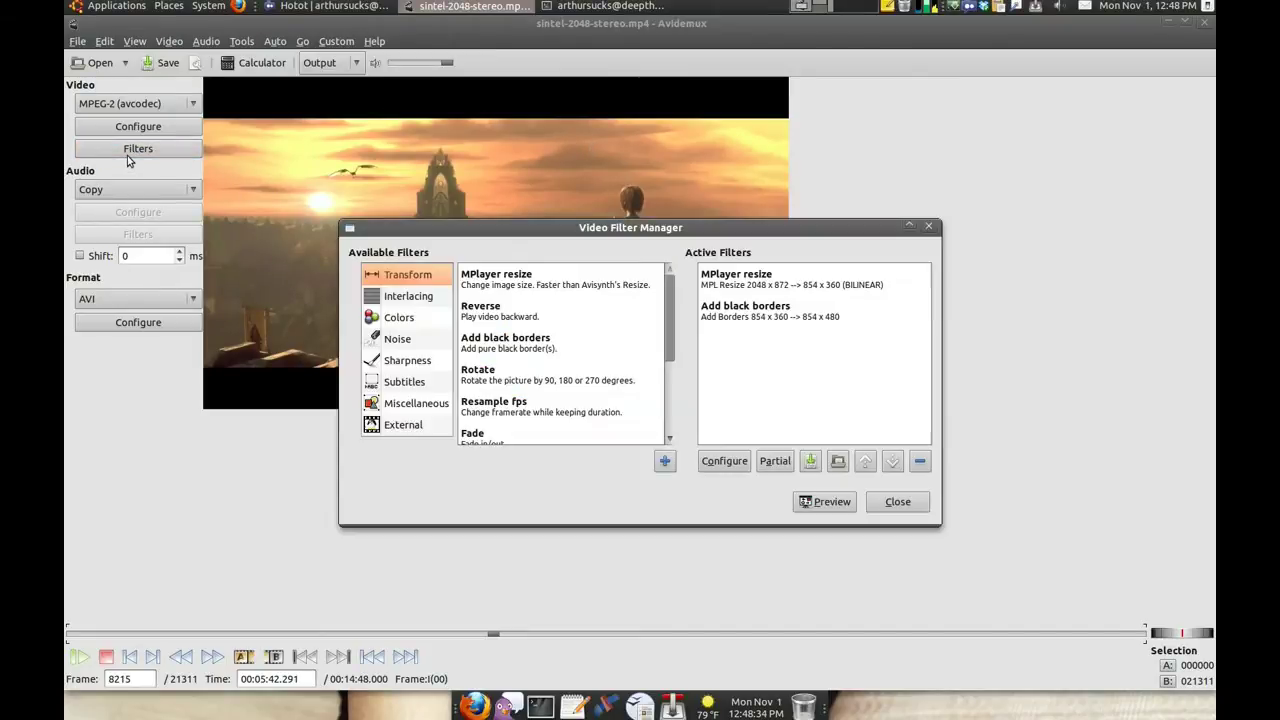
click(718, 277)
double_click(718, 277)
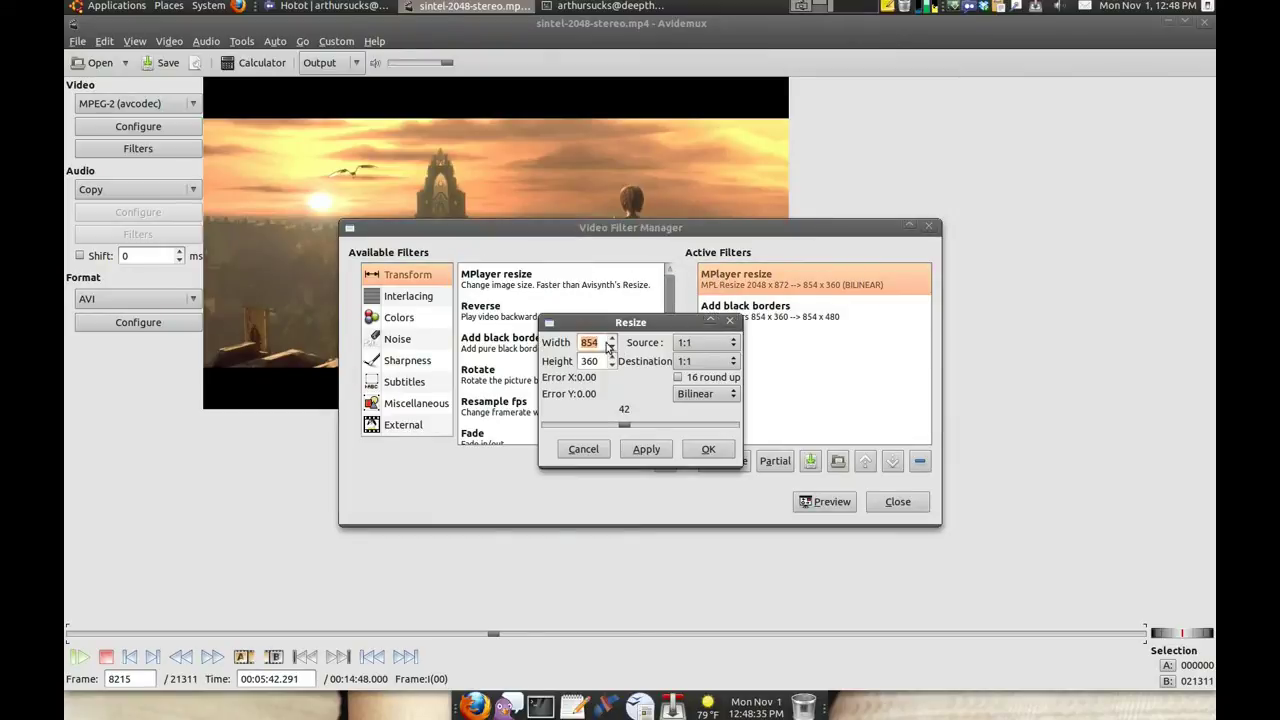
text(720)
click(710, 451)
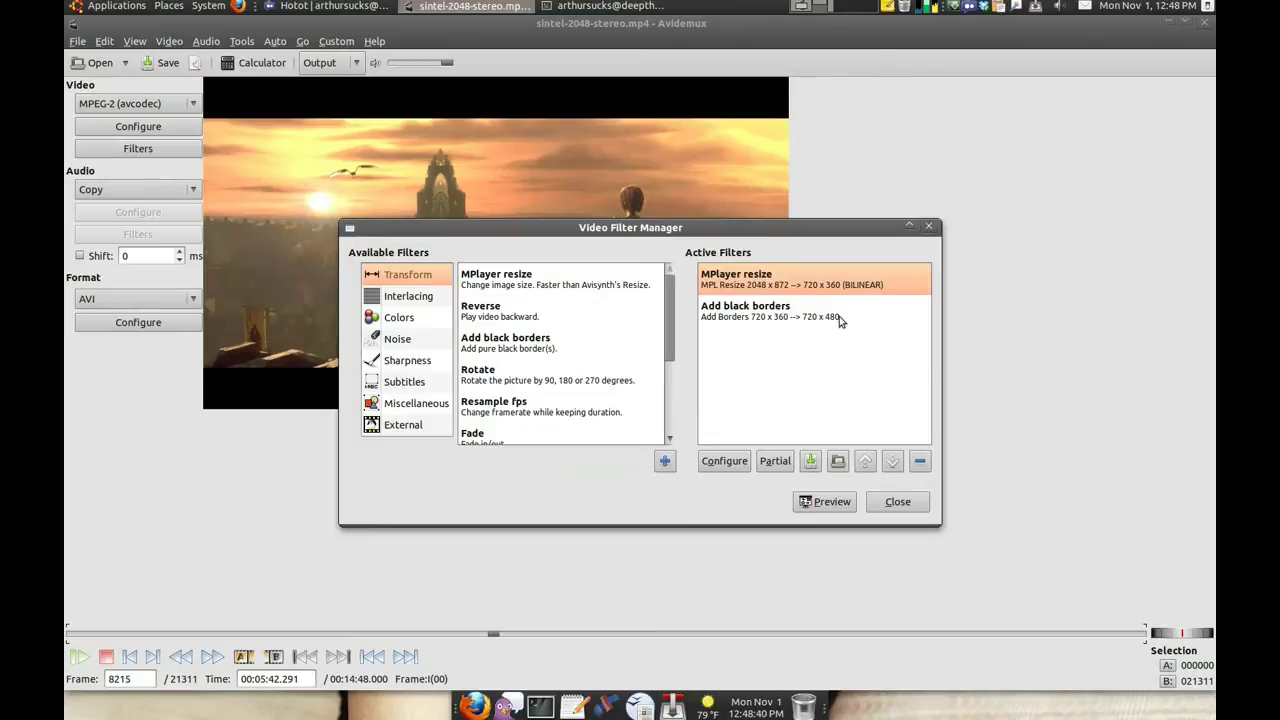
click(897, 501)
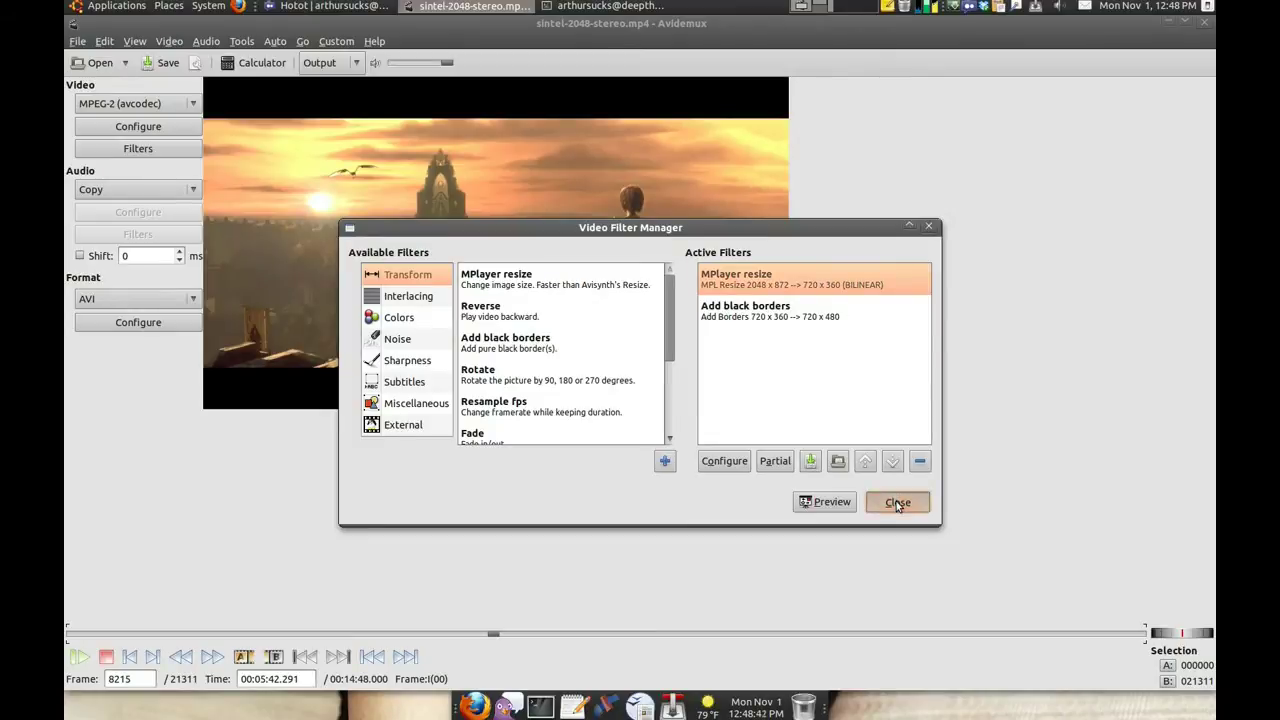
Choose AC3 (lav) as the audio codec and set its bitrate to 192
click(125, 186)
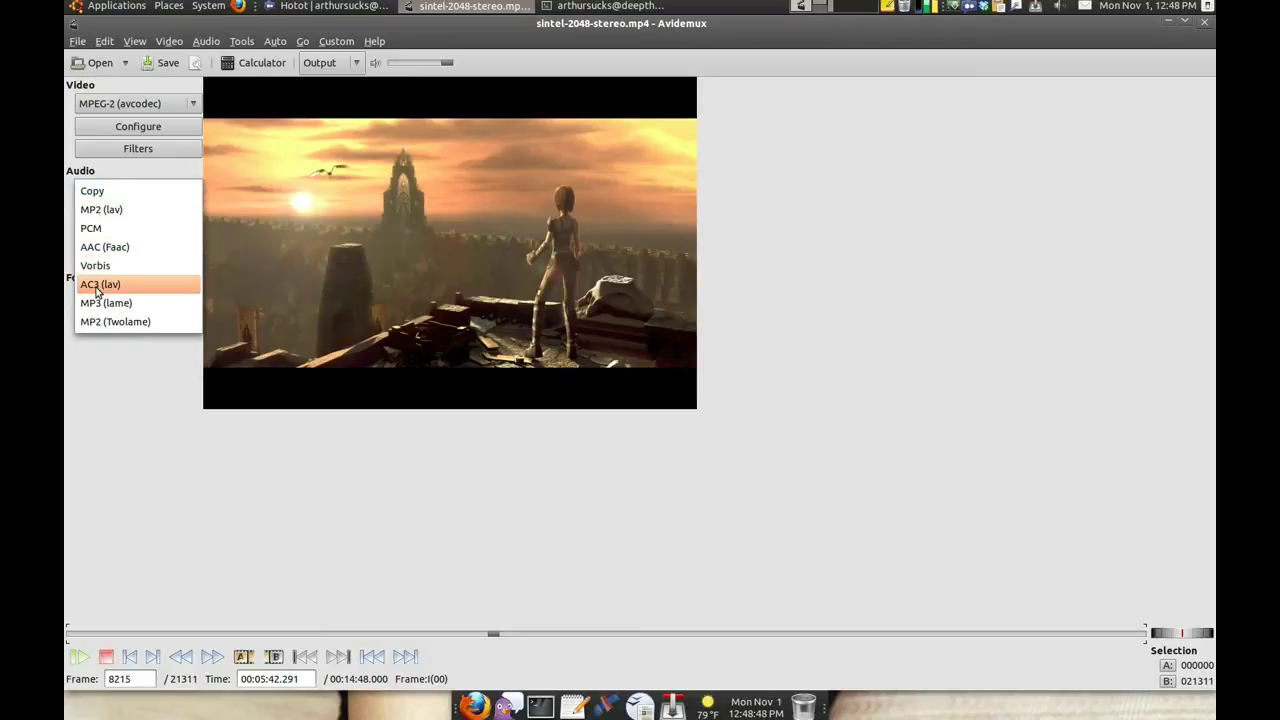
click(100, 284)
click(139, 214)
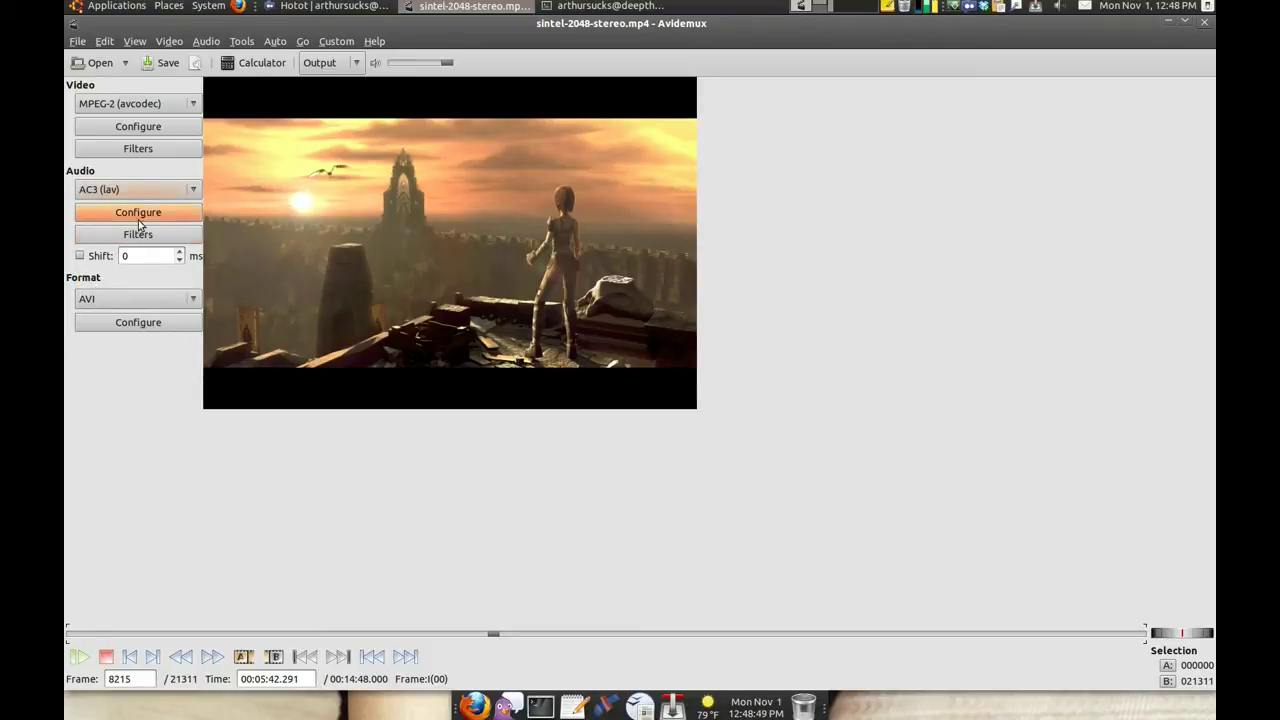
click(690, 360)
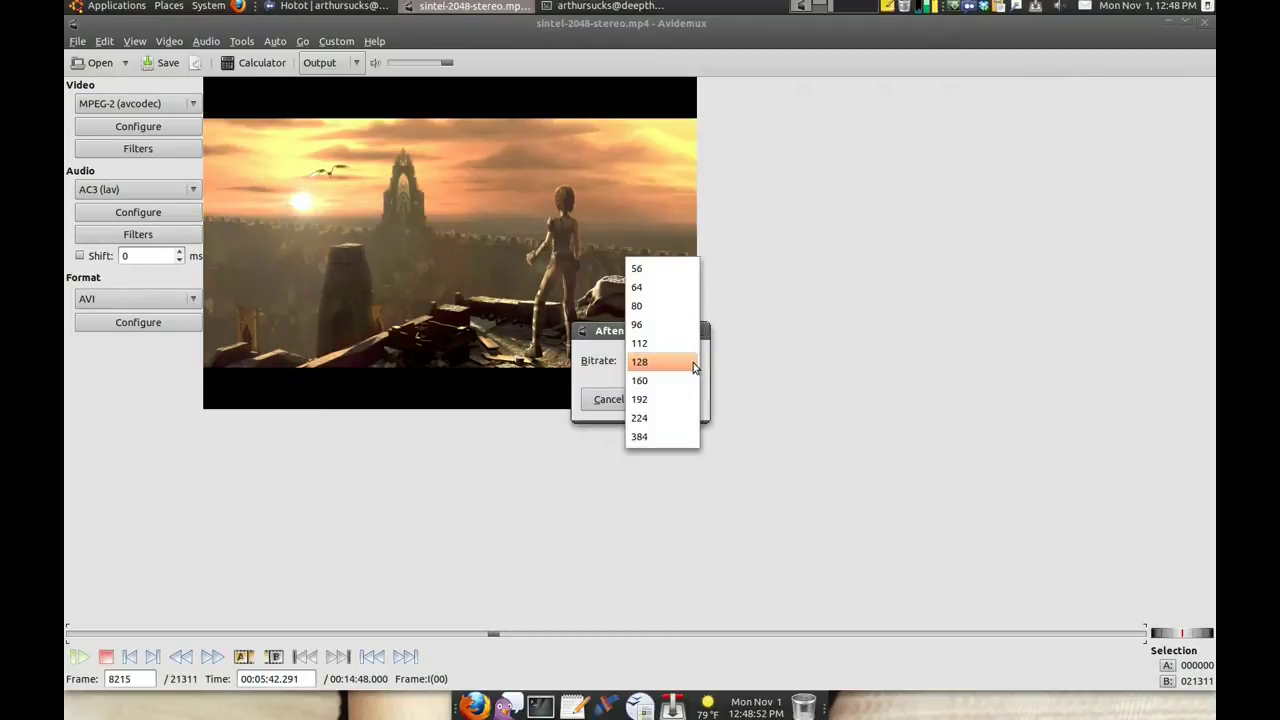
click(675, 397)
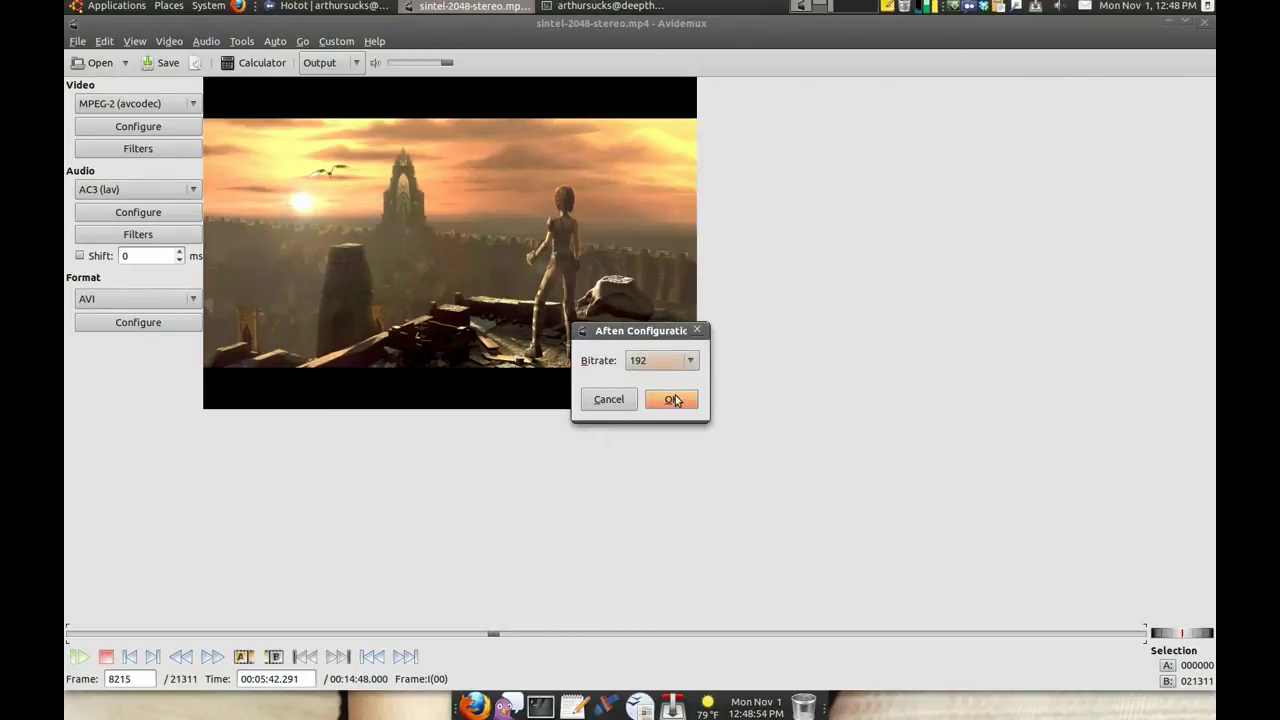
click(673, 399)
Set the output format to MPEG-PS (A+V) with the DVD muxing format
click(134, 298)
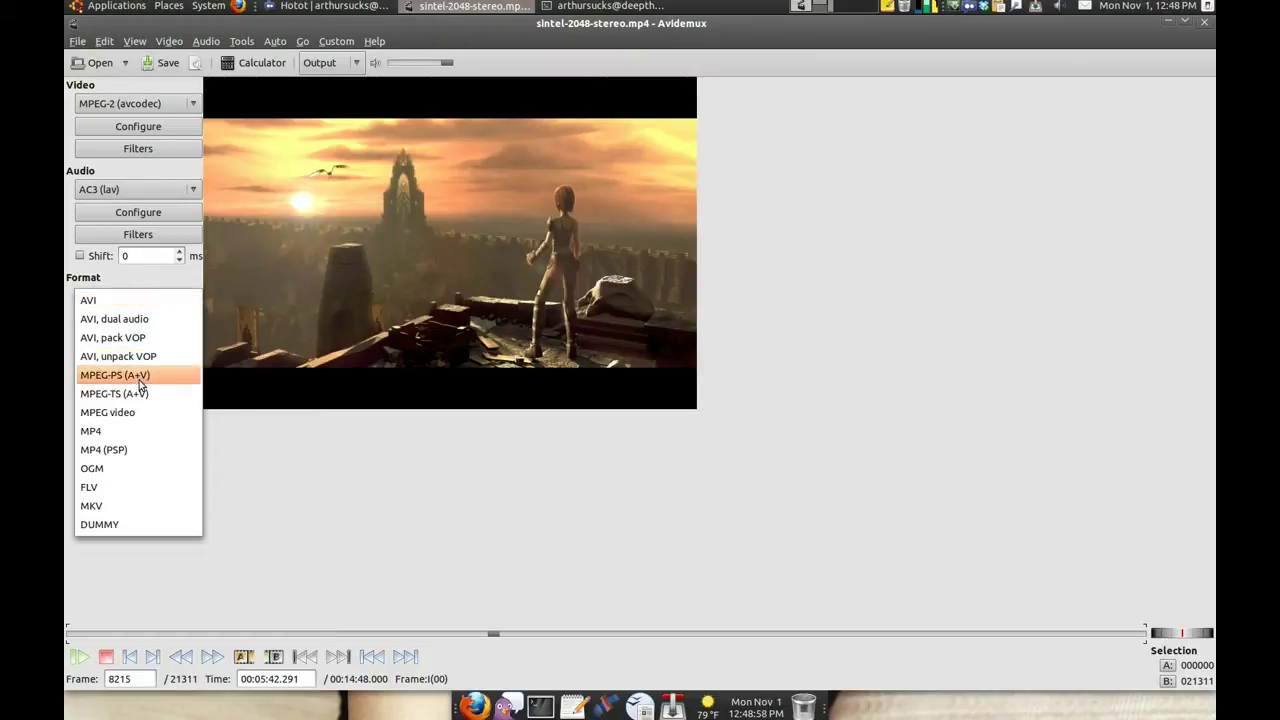
click(136, 380)
click(138, 324)
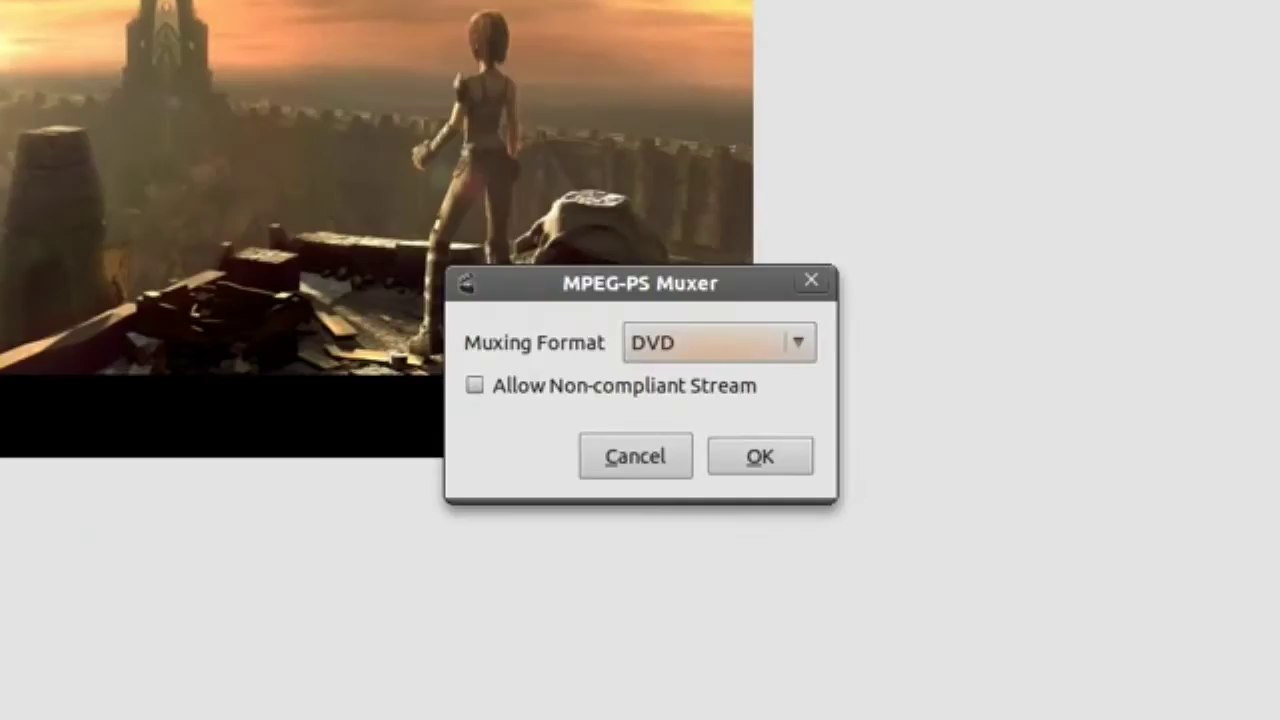
click(718, 340)
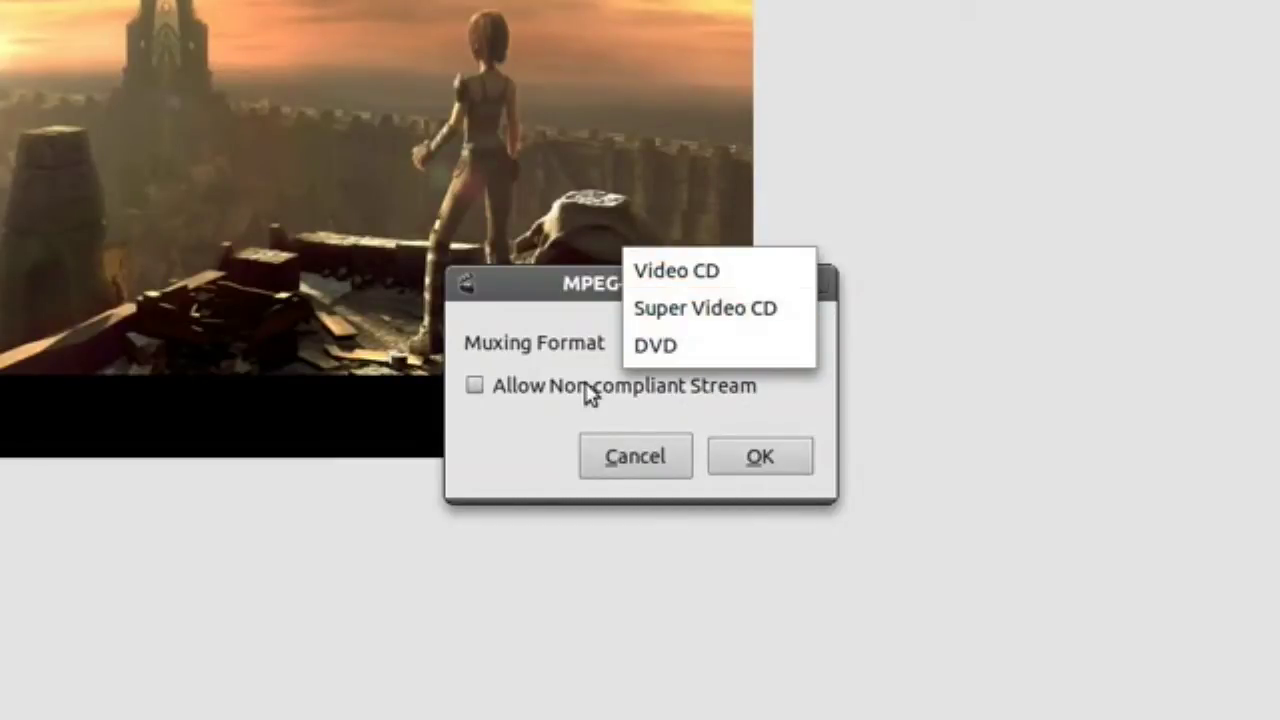
click(774, 461)
click(763, 455)
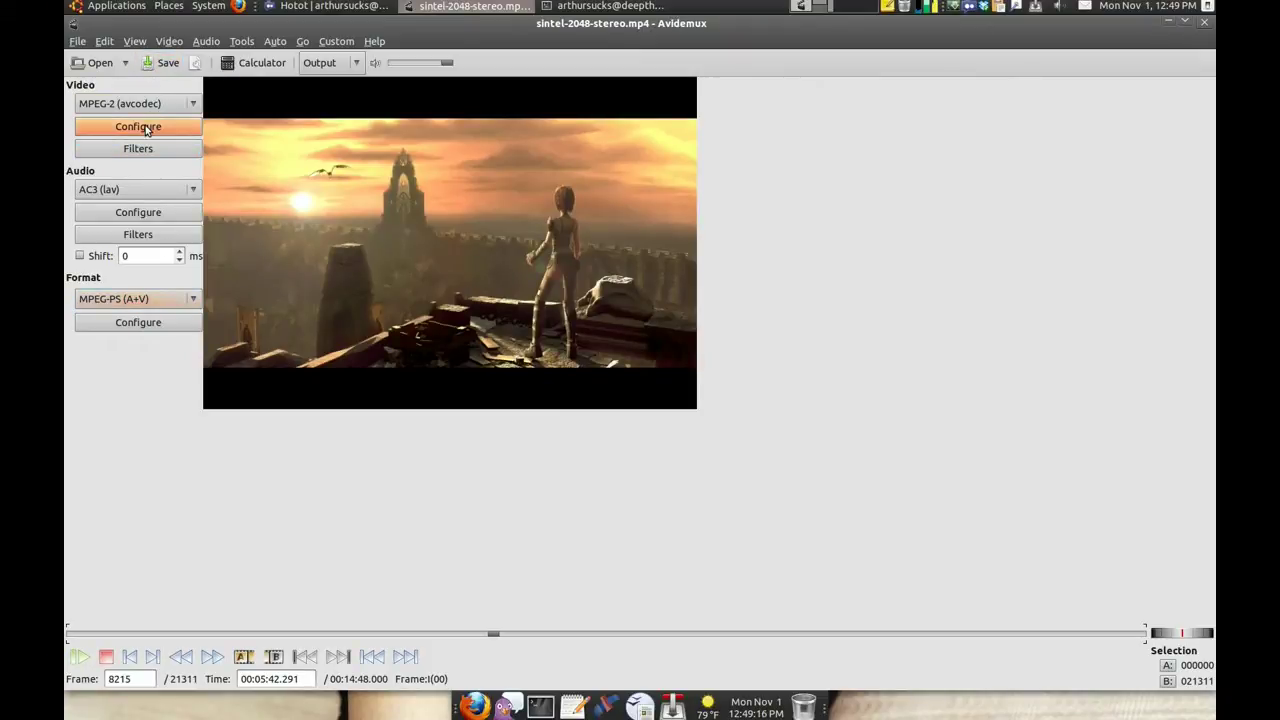
Add a Resample fps video filter with a new frame rate
click(137, 149)
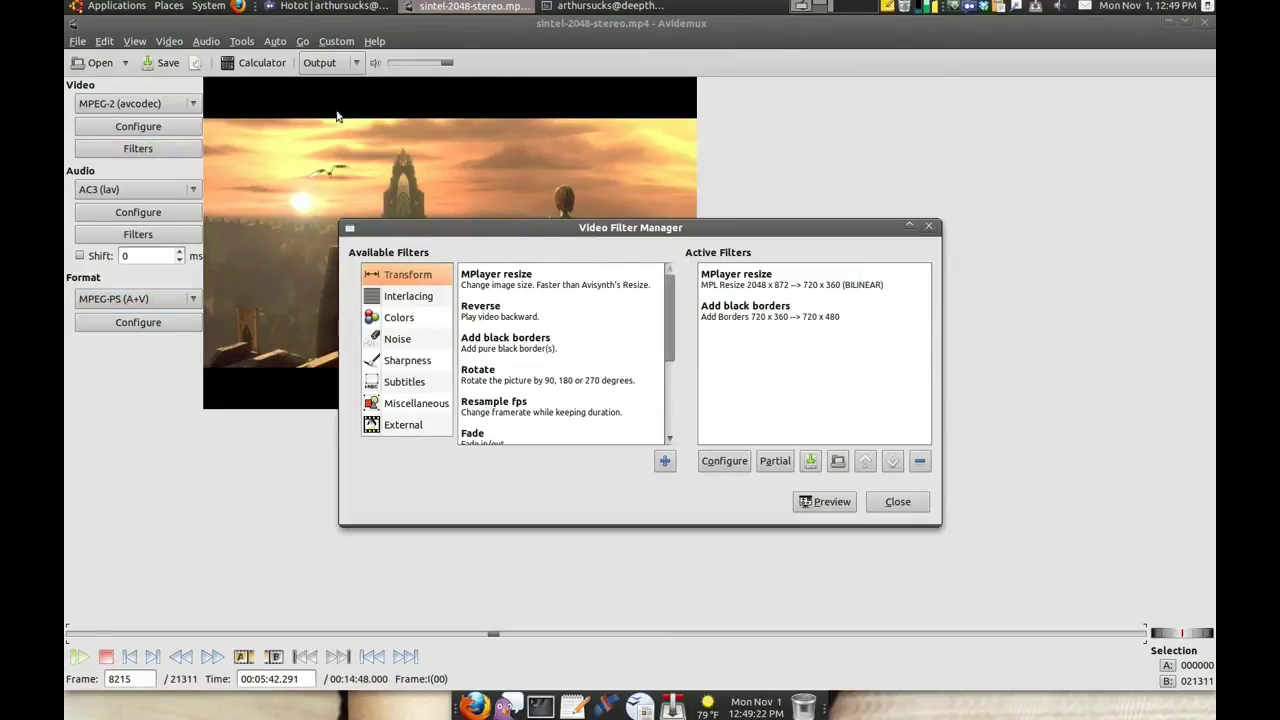
double_click(518, 402)
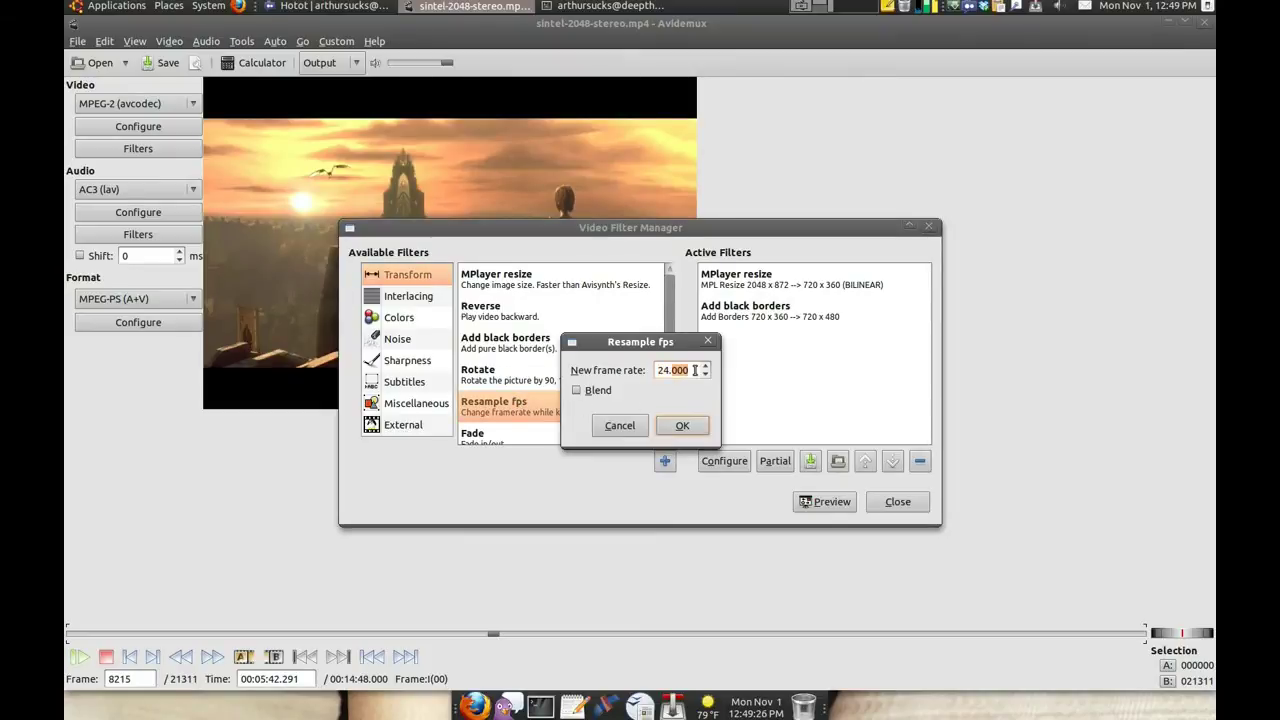
text(2)
click(577, 391)
click(596, 391)
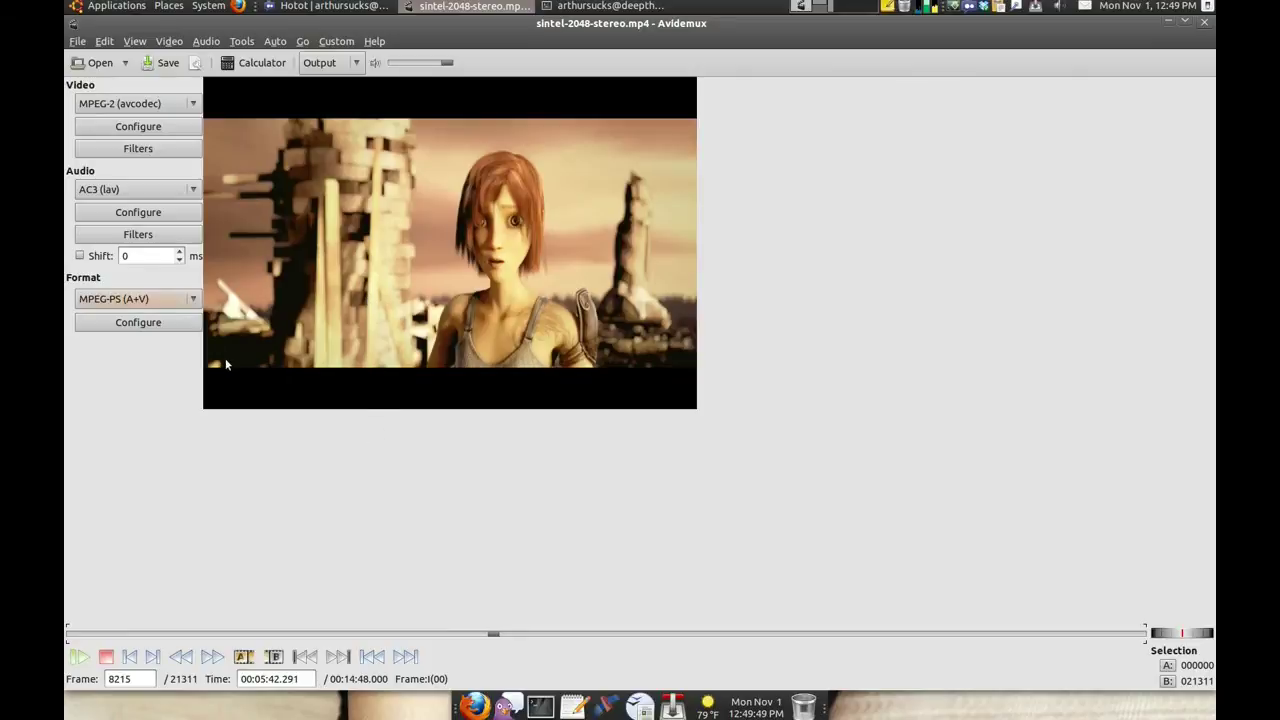
Save the converted video on the Desktop as sintel.mpg without reusing the existing log file
click(162, 62)
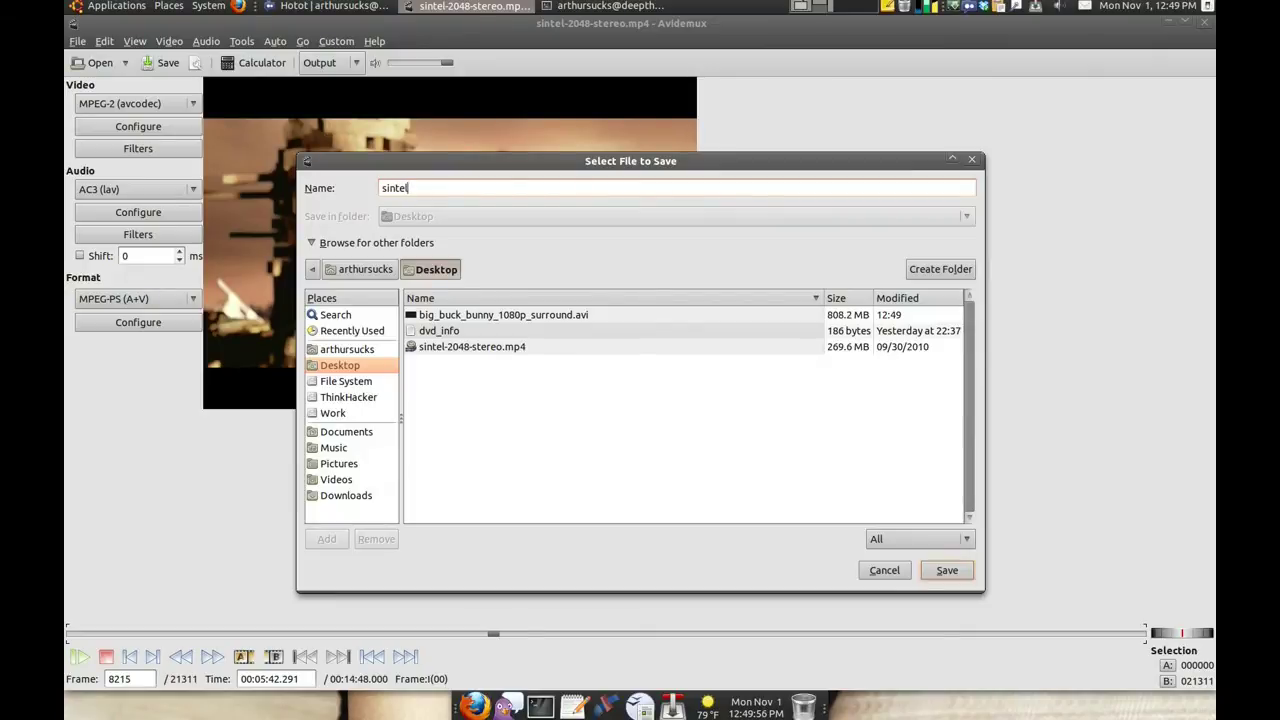
text(sintel.mpg)
click(945, 570)
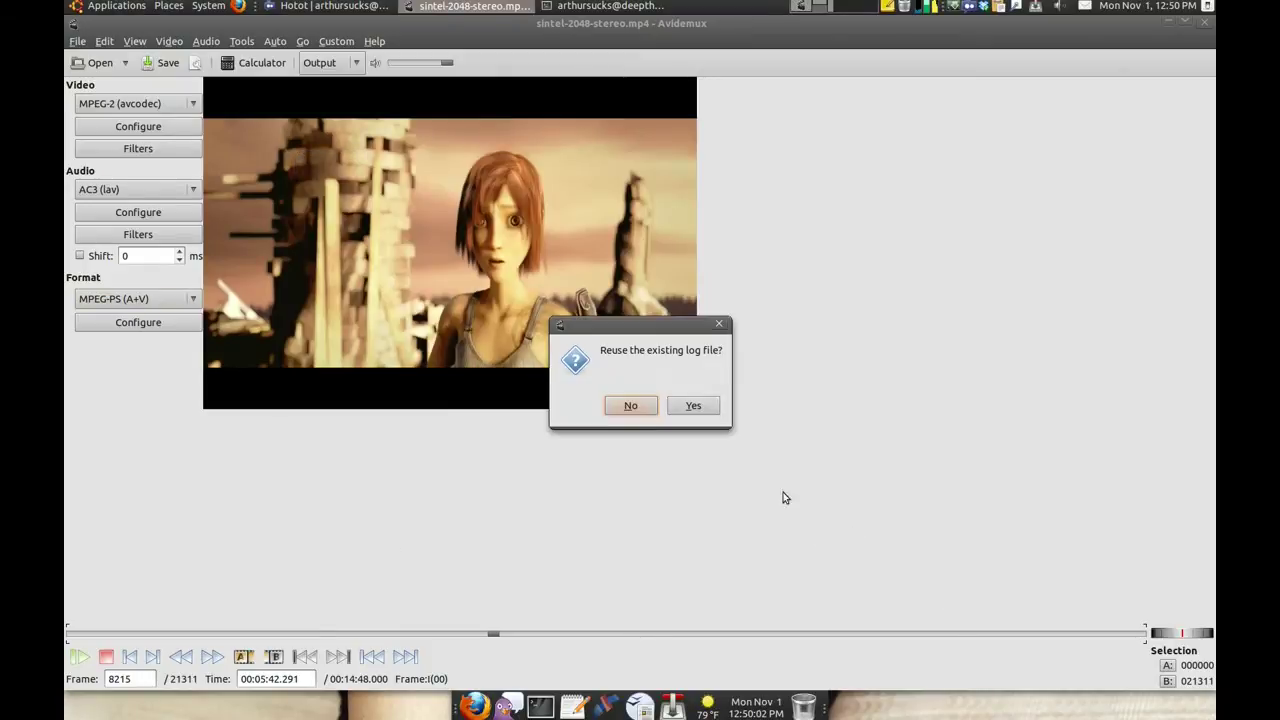
click(638, 405)
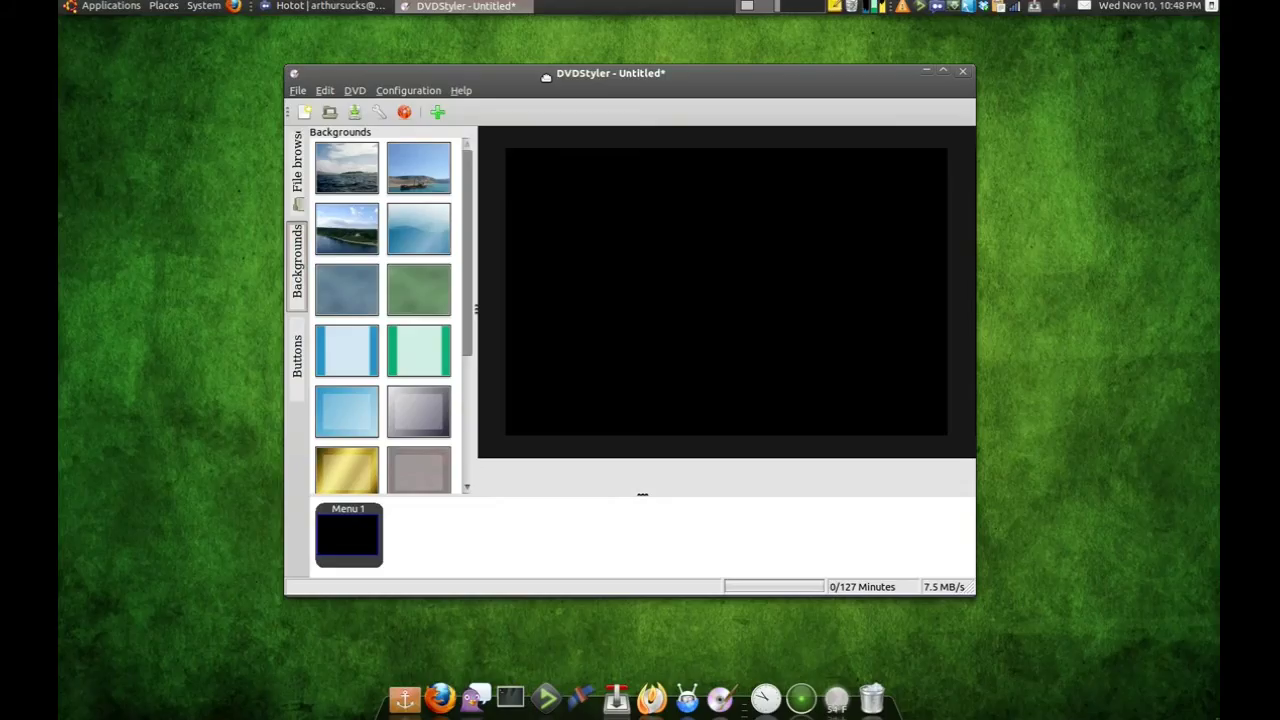
Switch to DVDStyler and show the media files of the Webcam/Builder folder in the file browser
drag(542, 70, 554, 83)
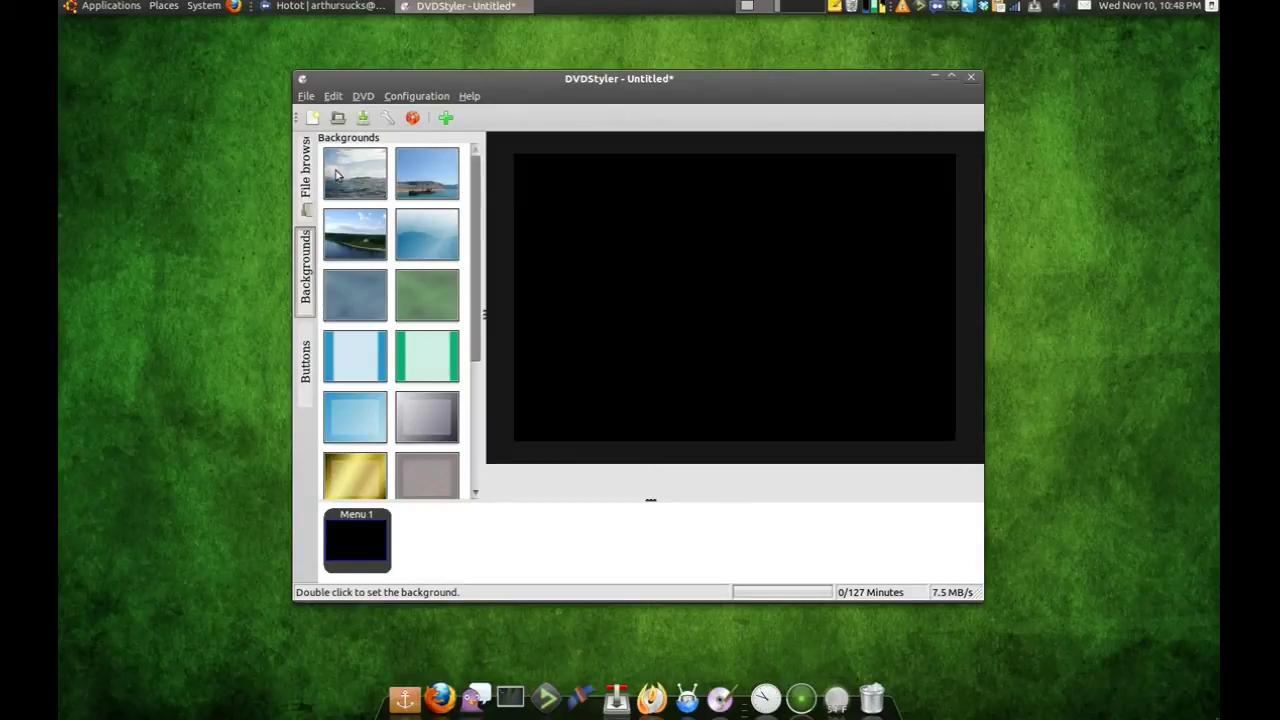
click(309, 190)
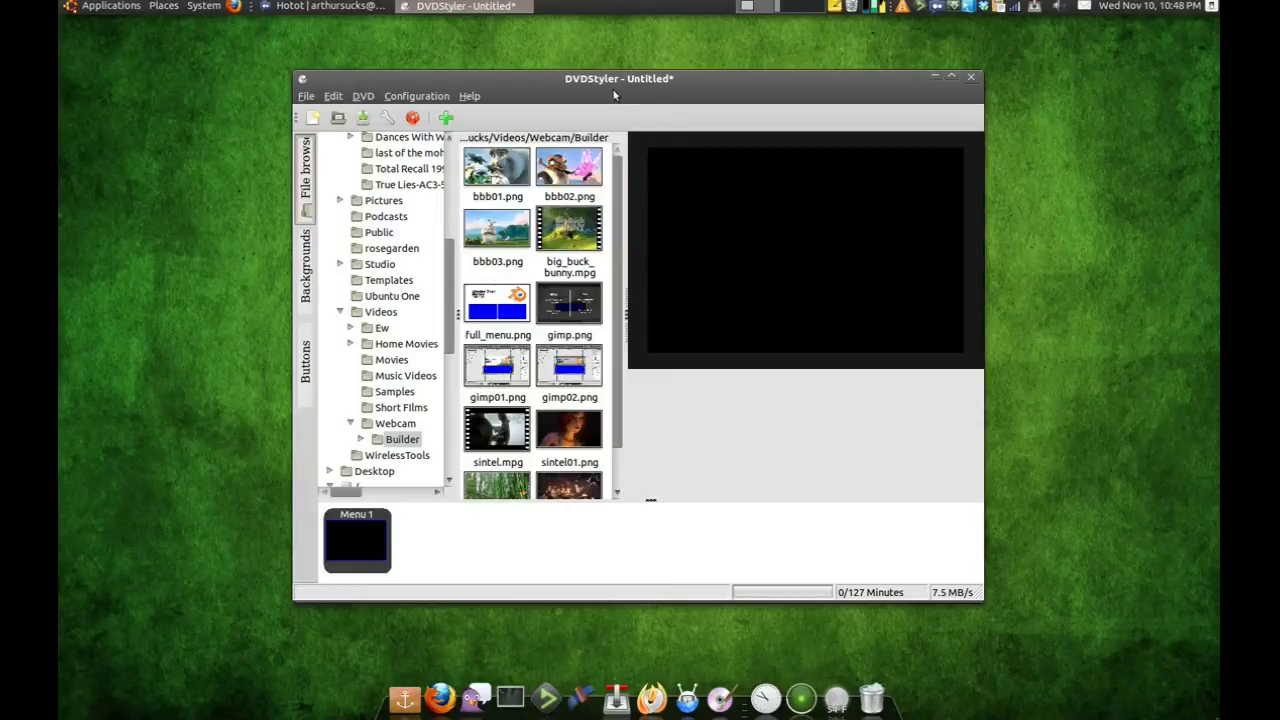
drag(614, 94, 616, 93)
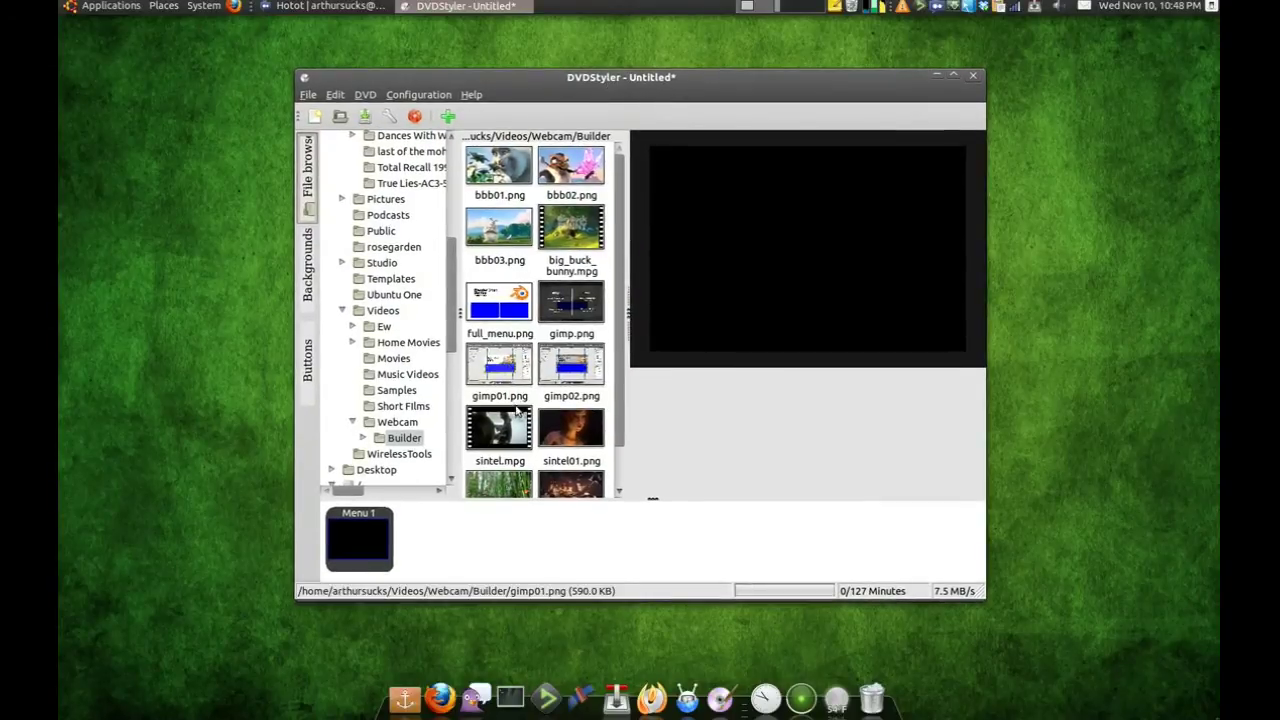
scroll(533, 401, down, 1)
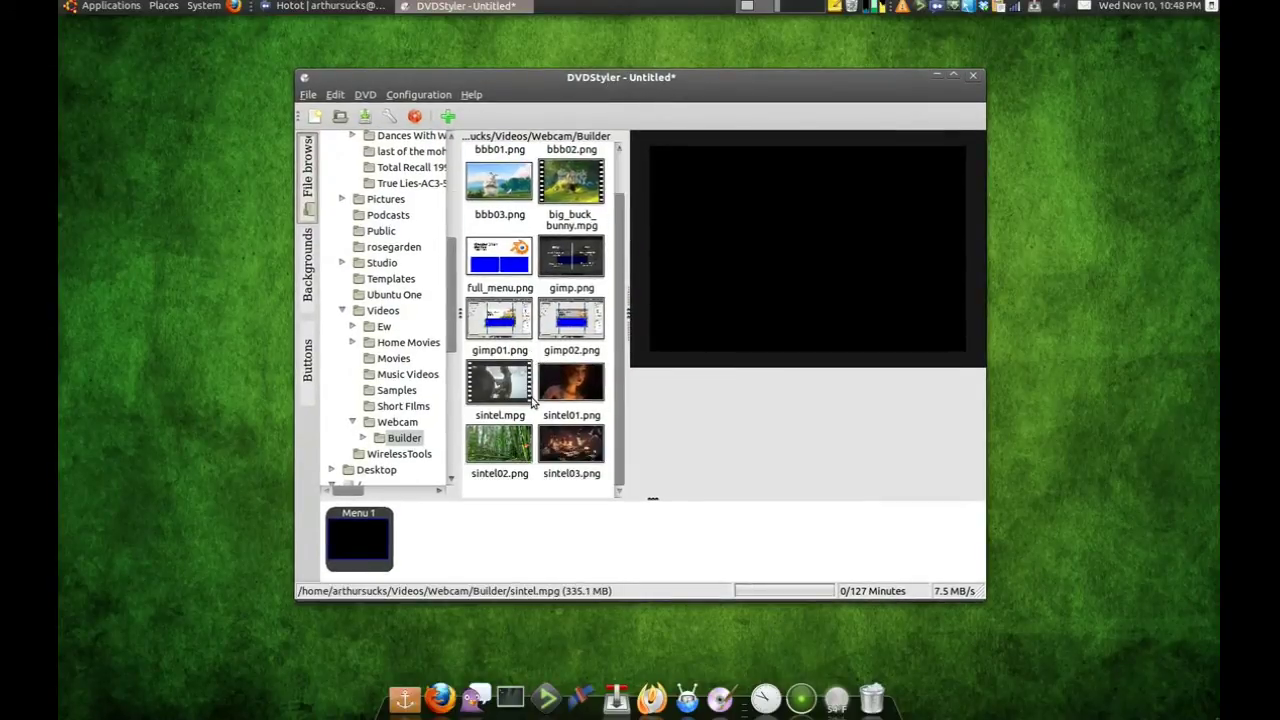
Try assigning menu01.mpg from the Webcam folder as the background of Menu 1
click(395, 424)
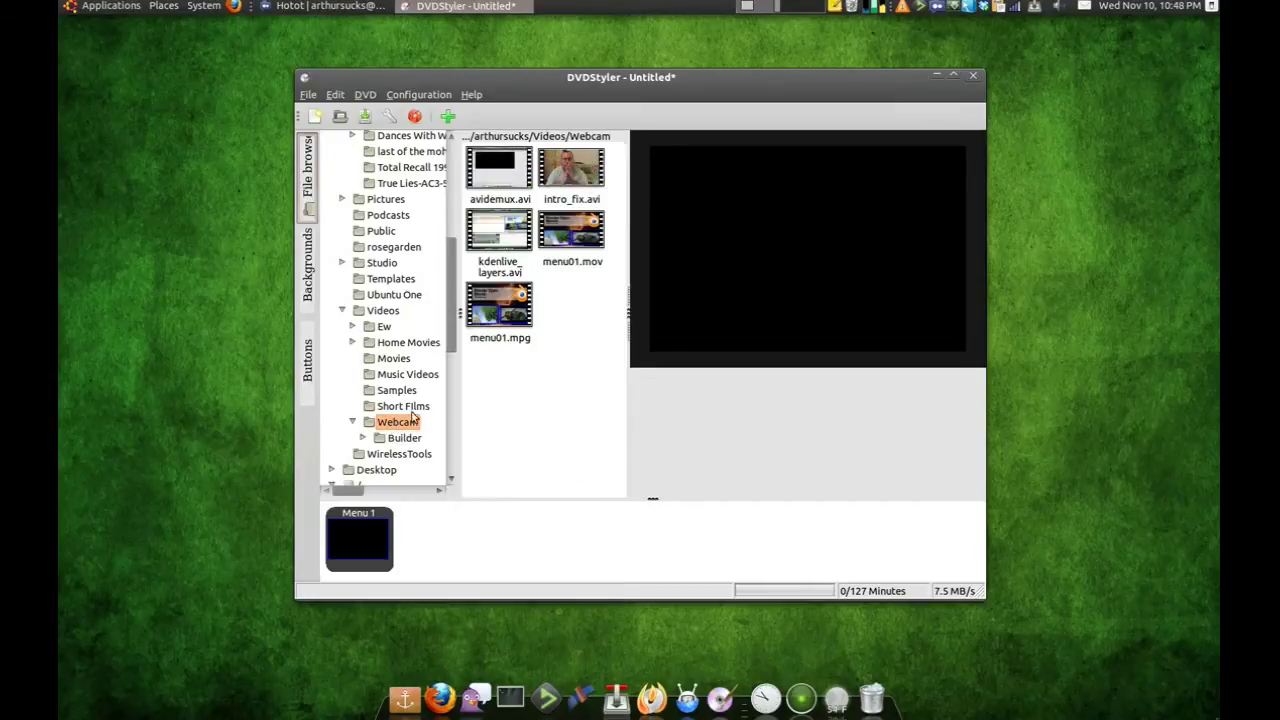
click(505, 310)
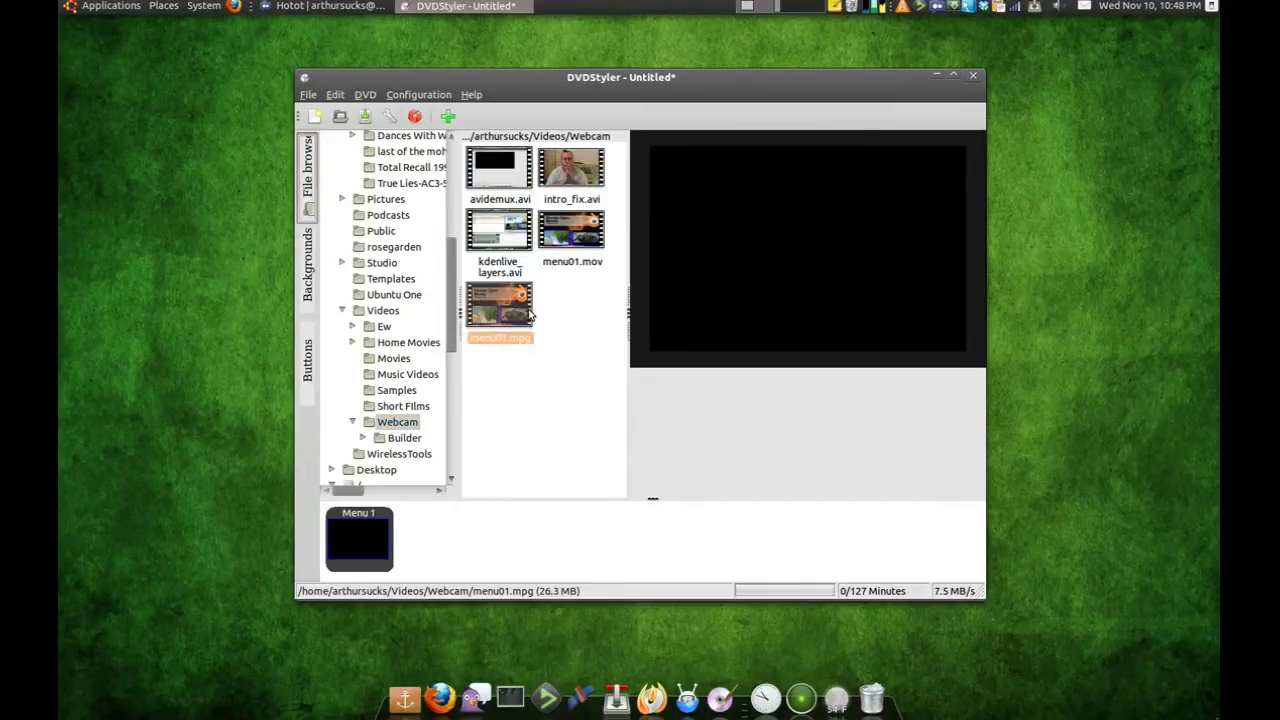
right_click(507, 314)
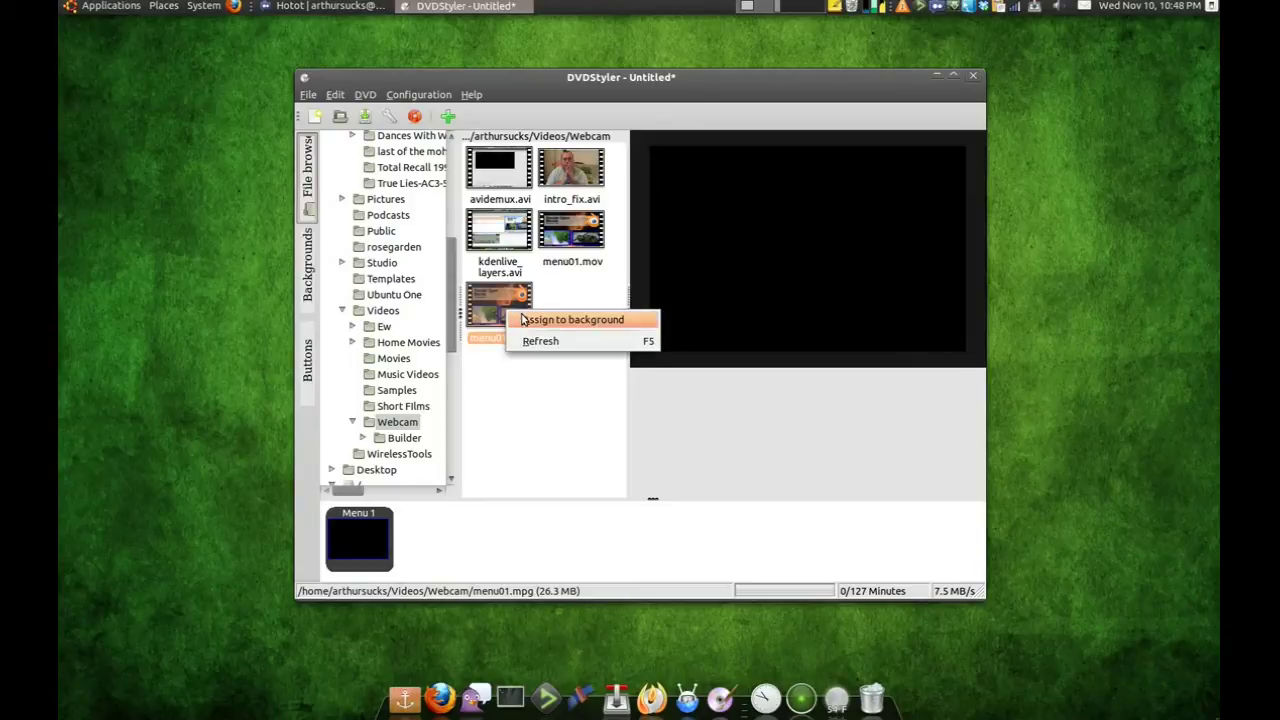
click(534, 325)
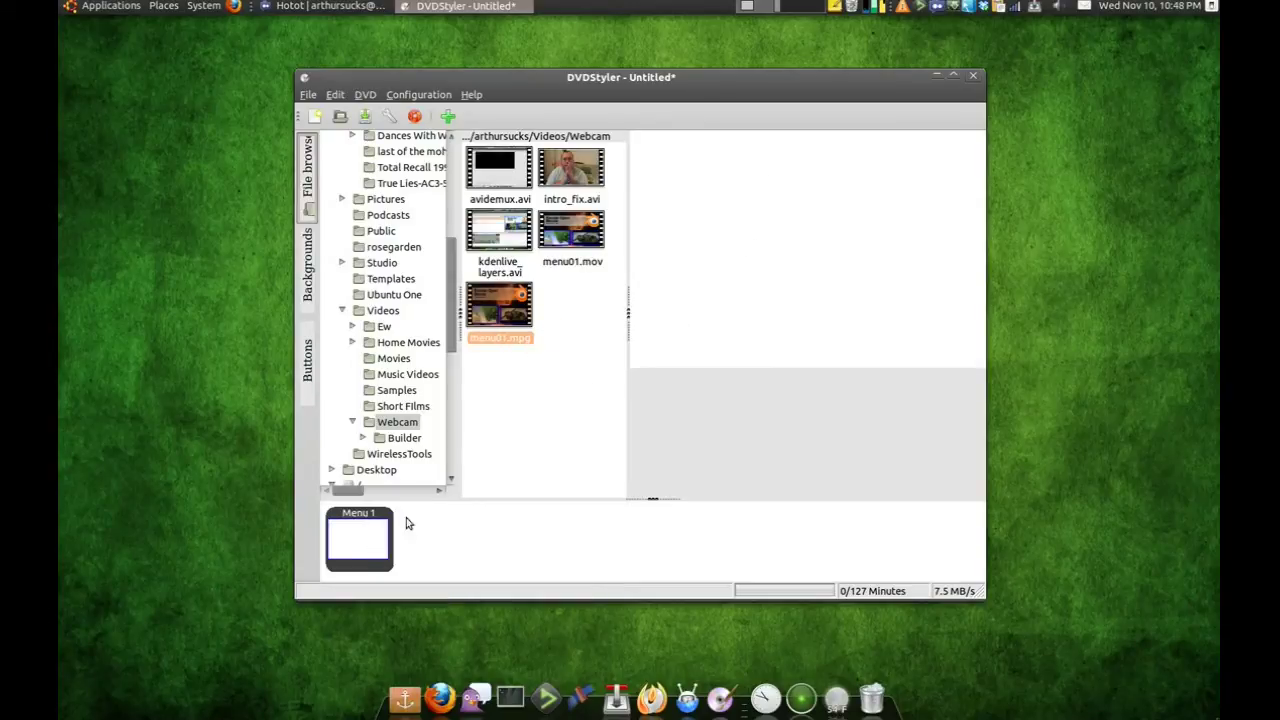
Assign full_menu.png from the Builder folder as the background of Menu 1
click(378, 440)
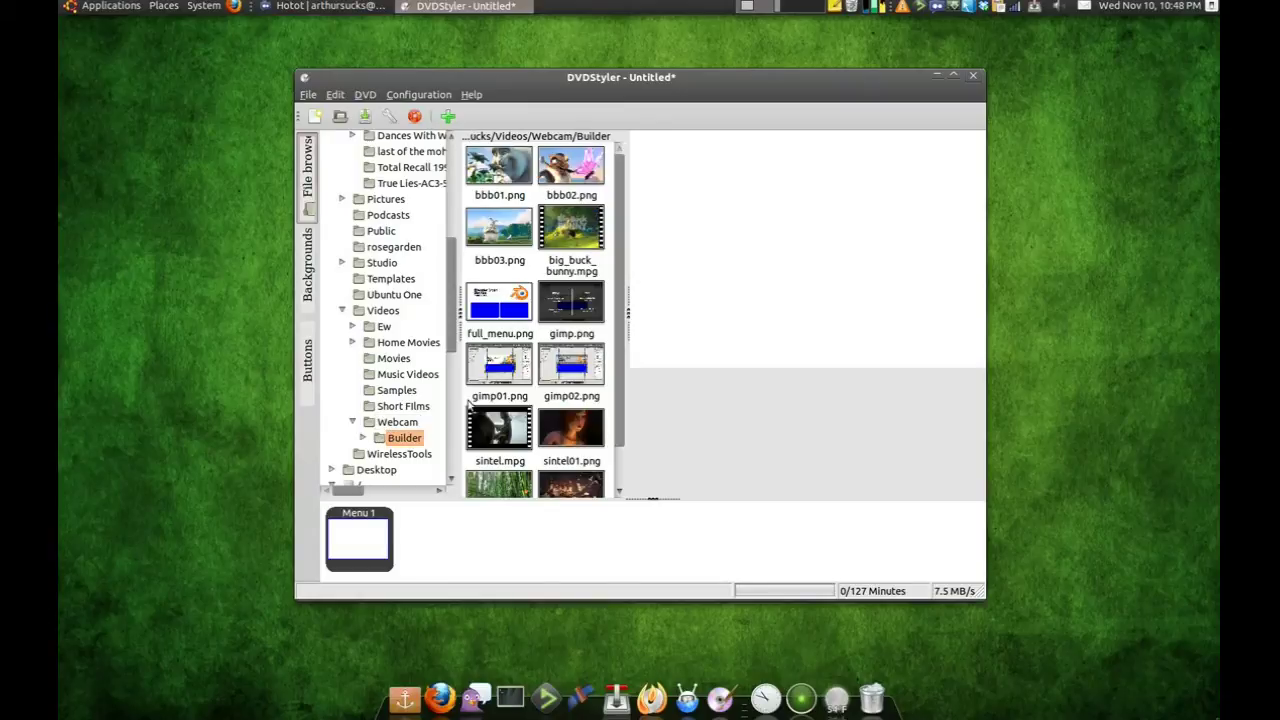
right_click(519, 305)
click(540, 312)
Add the big_buck_bunny and sintel videos from the Builder folder to the DVD as two titles
click(308, 290)
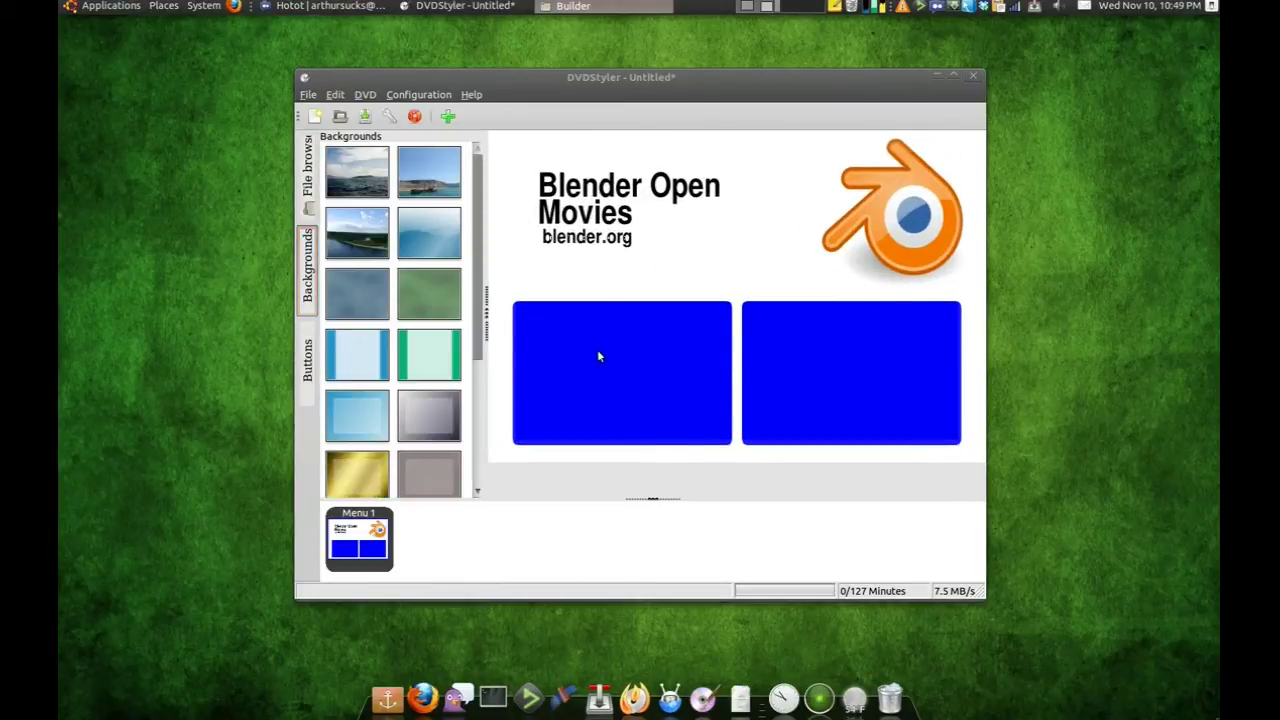
drag(1244, 485, 480, 523)
drag(1244, 500, 562, 518)
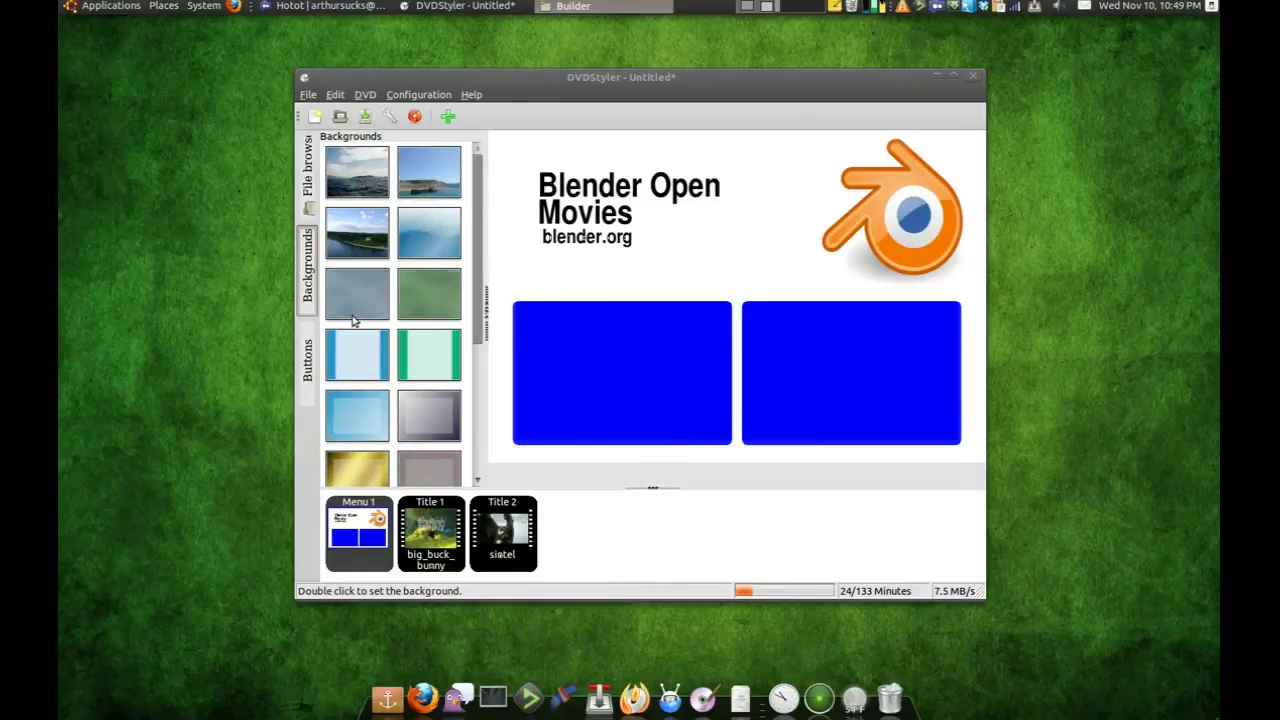
Place an arrow3 button on the upper-left corner of each of the two blue boxes in Menu 1
click(308, 360)
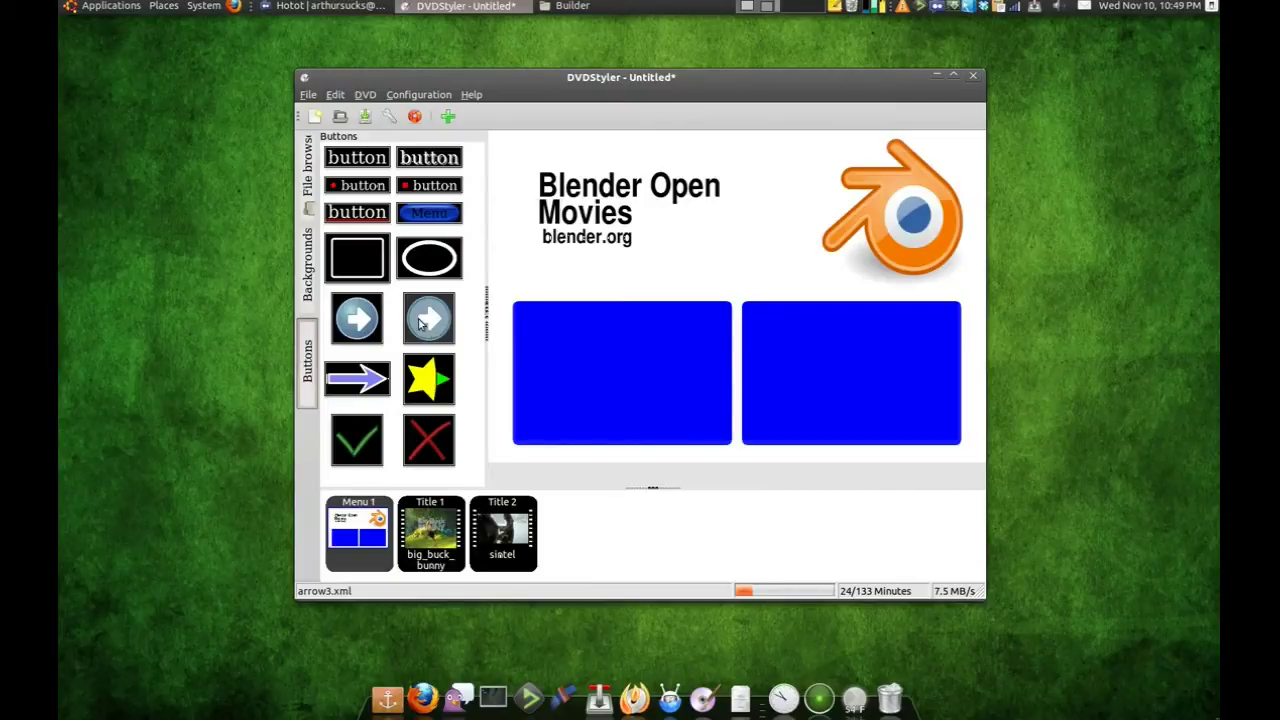
drag(428, 322, 748, 309)
drag(564, 318, 527, 308)
drag(749, 310, 754, 310)
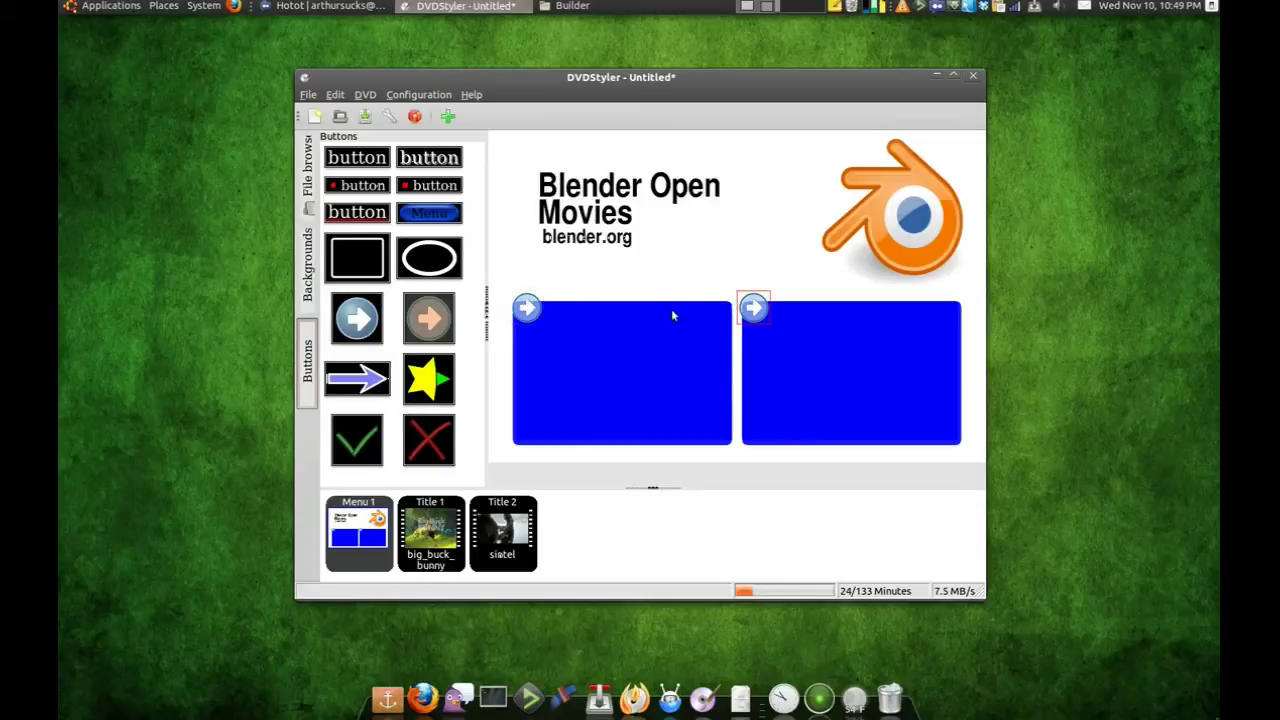
Set the arrow button on the left blue box to jump to title 1
right_click(526, 308)
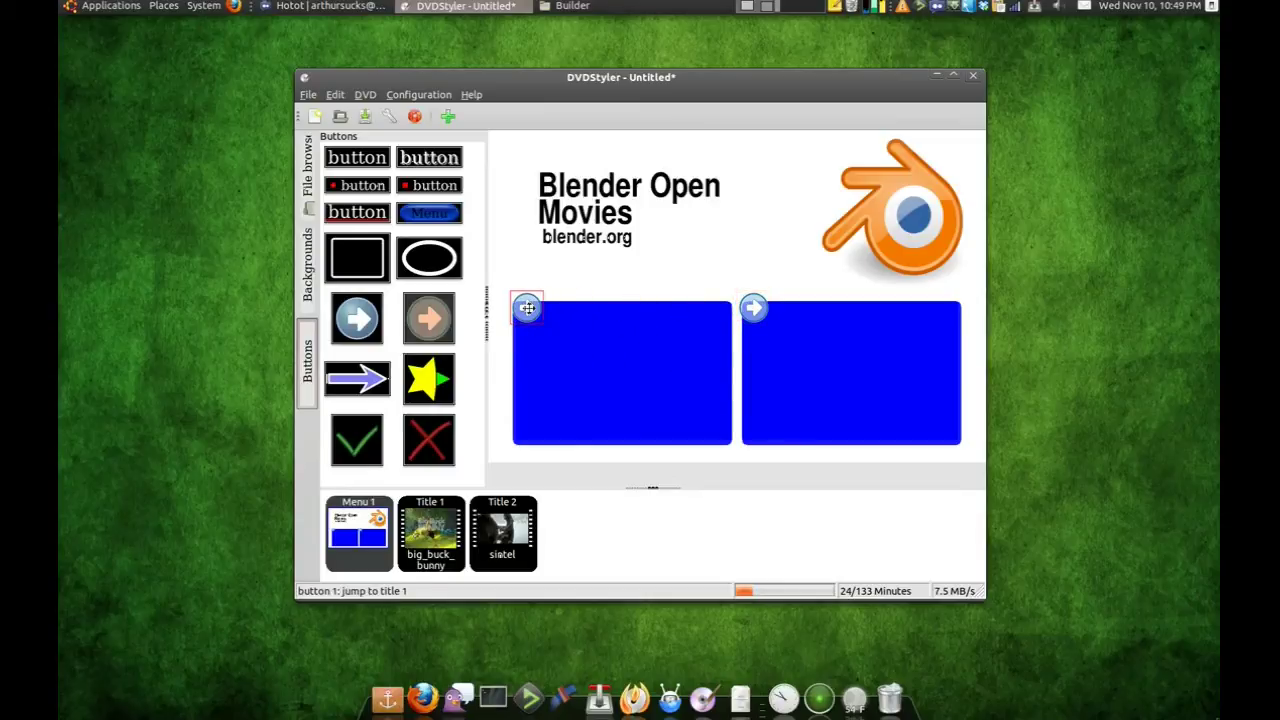
click(588, 486)
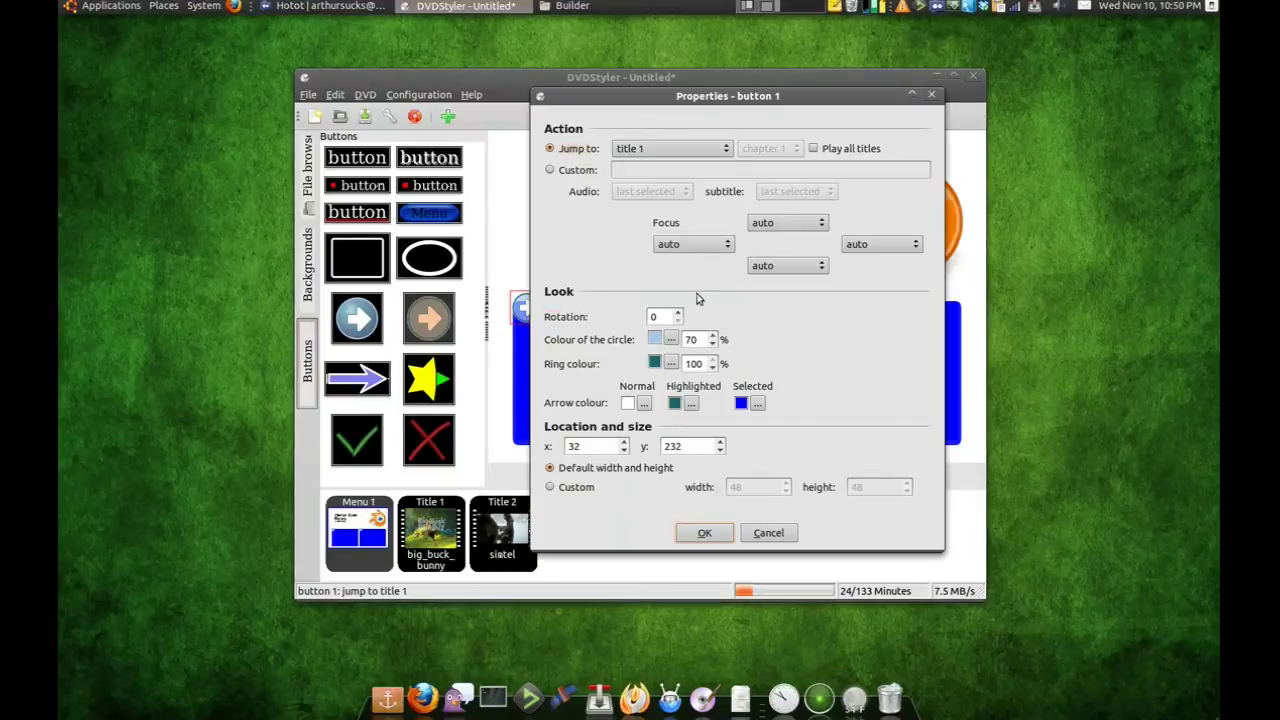
click(651, 150)
click(722, 148)
click(704, 532)
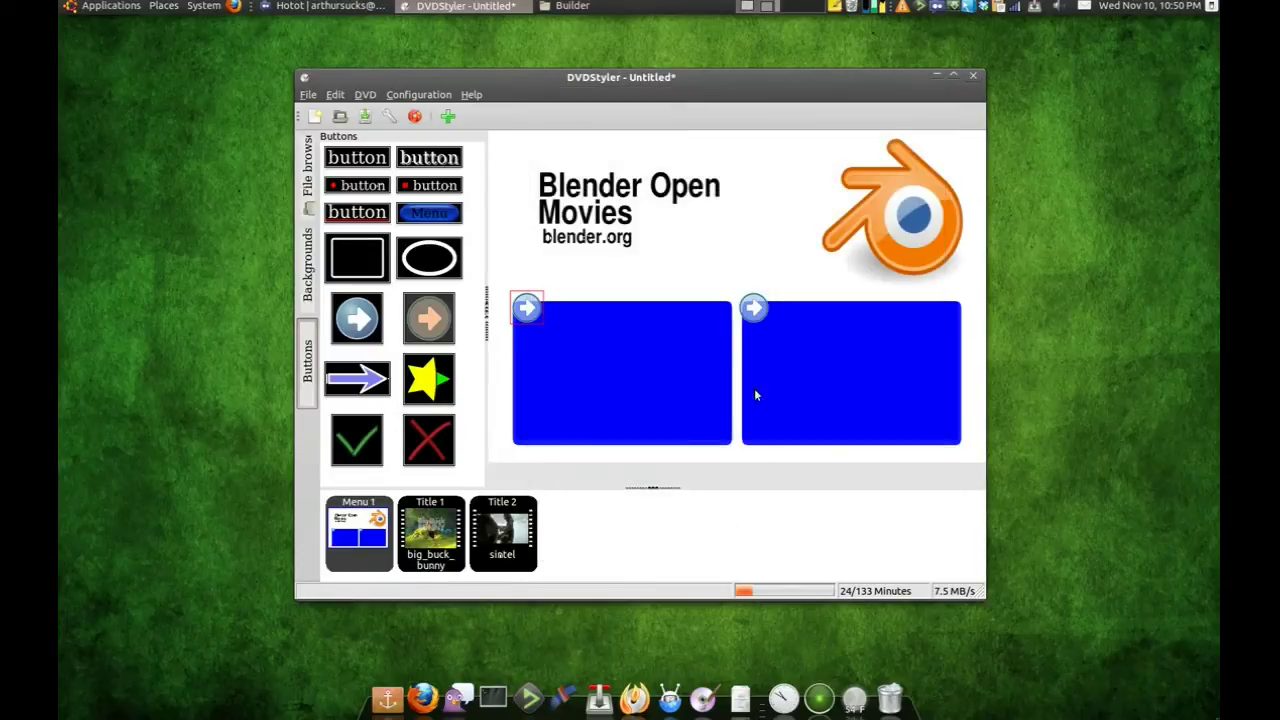
Set the arrow button on the right blue box to jump to title 2
click(754, 307)
right_click(754, 307)
click(812, 481)
click(700, 148)
click(703, 165)
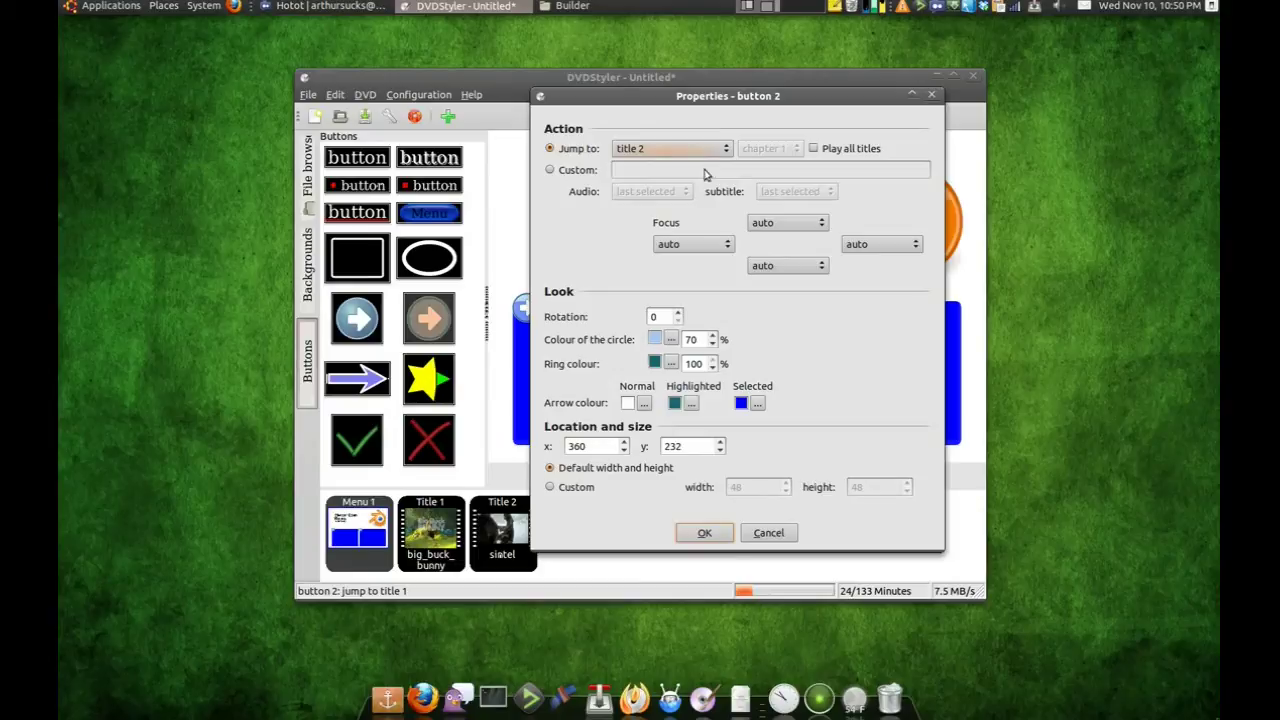
click(704, 532)
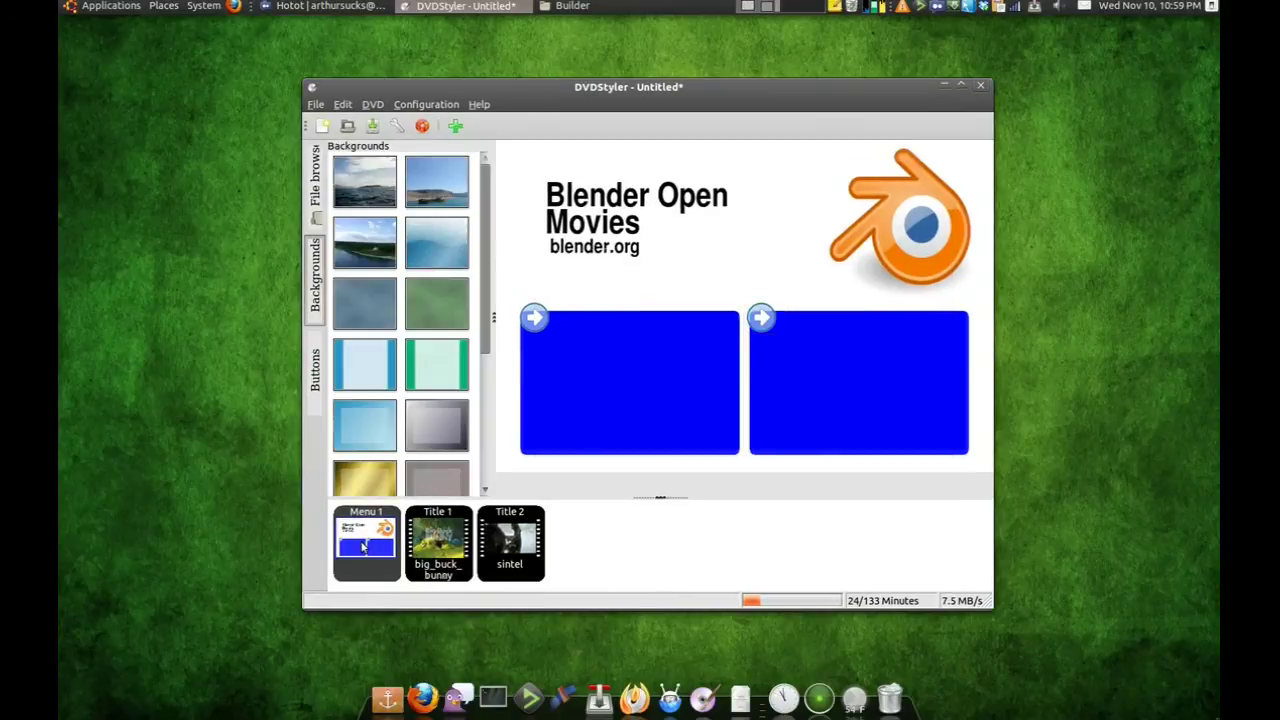
Review the pause and Loop settings in the properties of Menu 1 and accept them
right_click(363, 546)
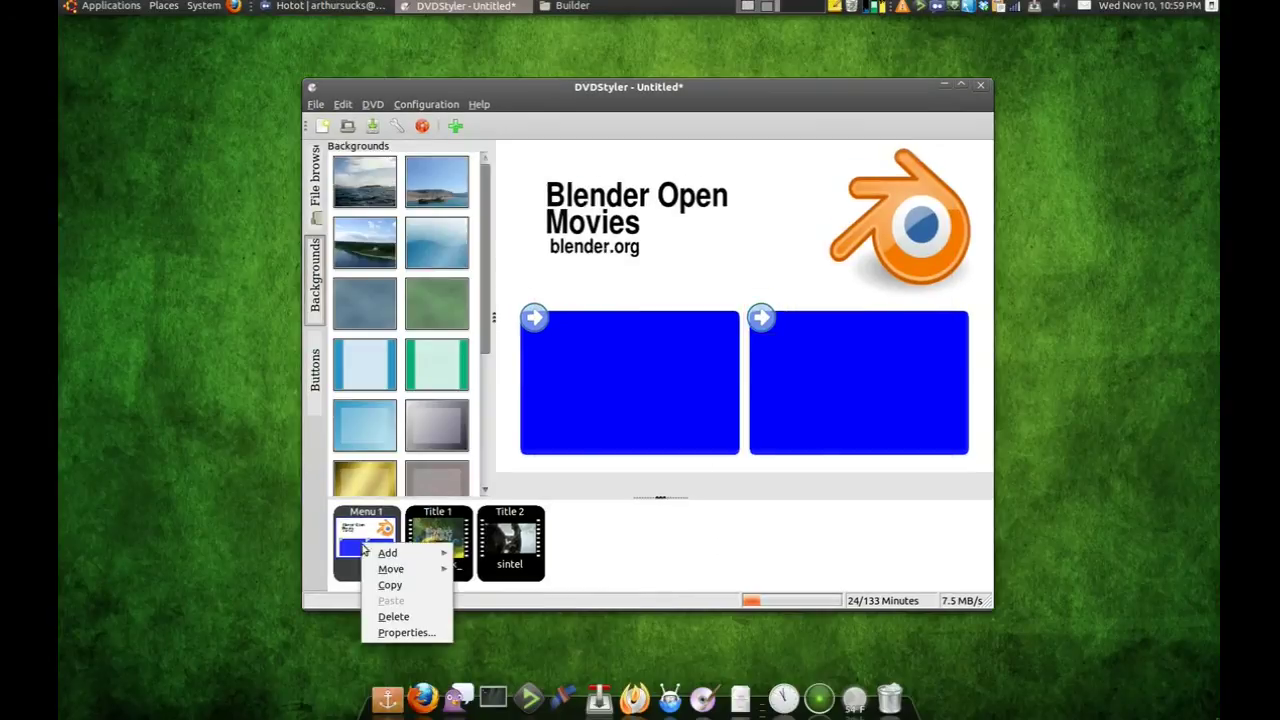
click(405, 632)
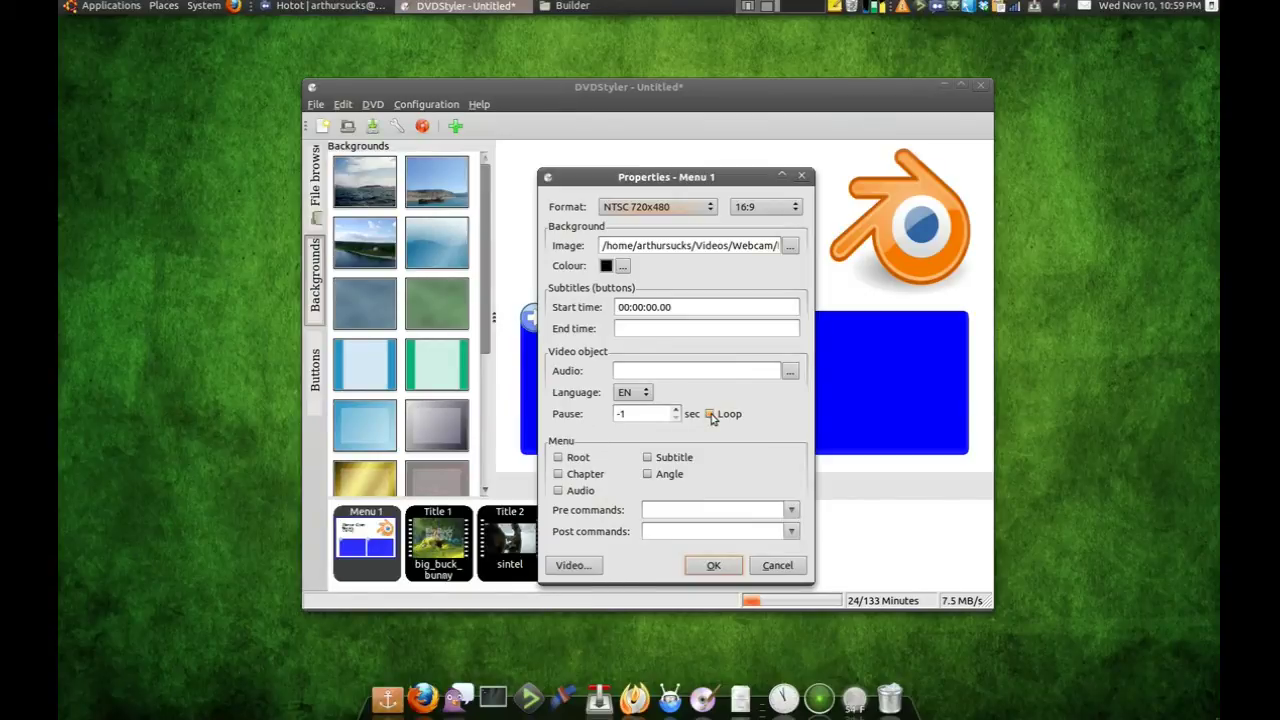
click(726, 567)
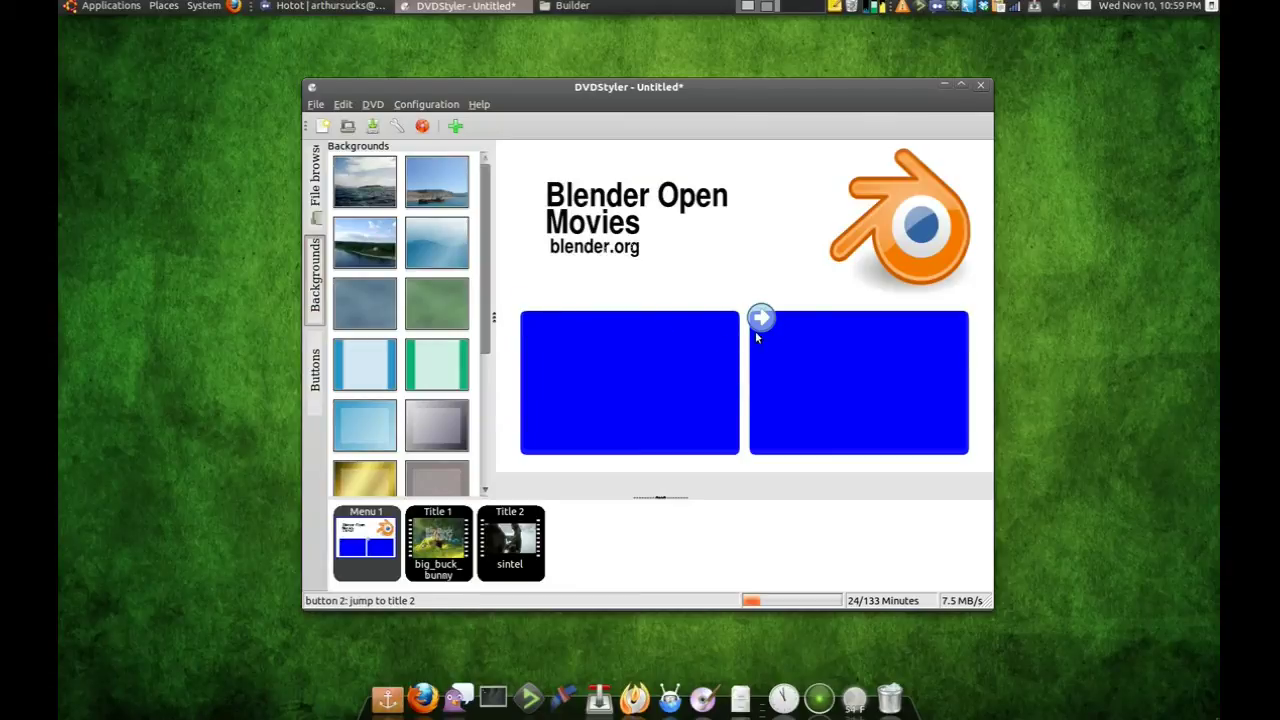
Replace the arrow buttons with a frame button over the left blue box, resized to about 314 by 204
click(315, 370)
drag(364, 268, 552, 338)
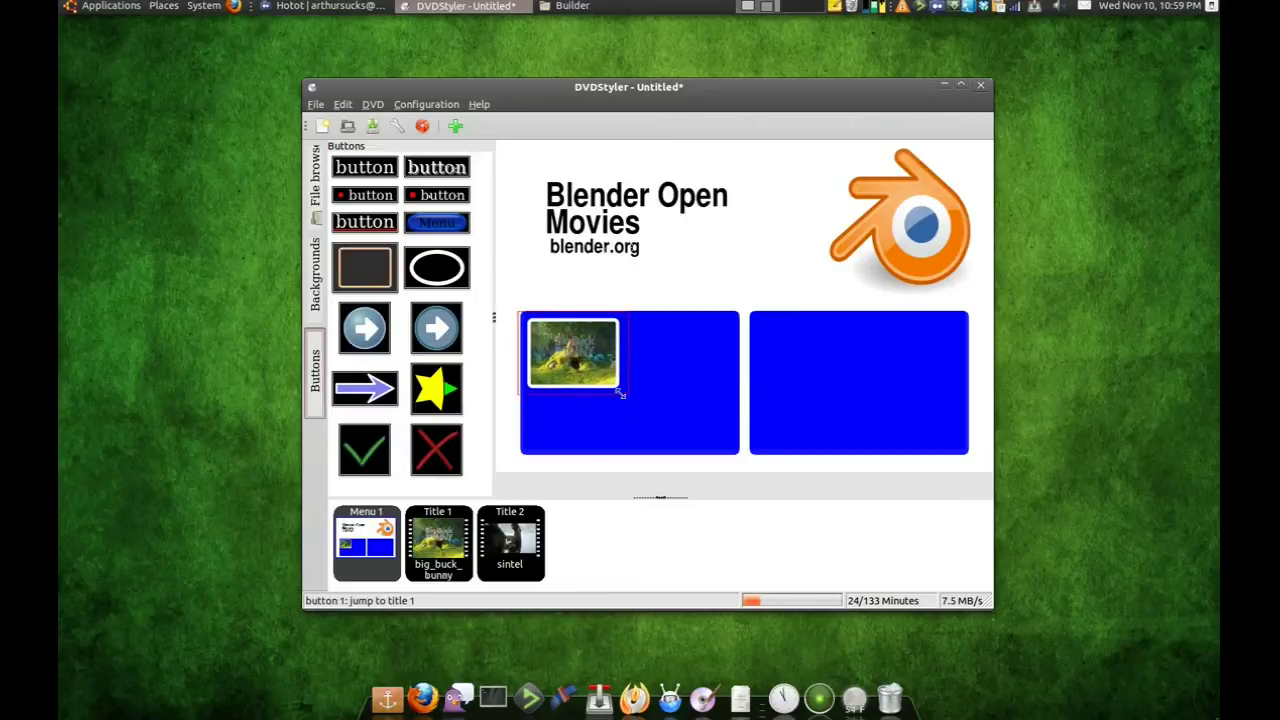
drag(625, 392, 737, 453)
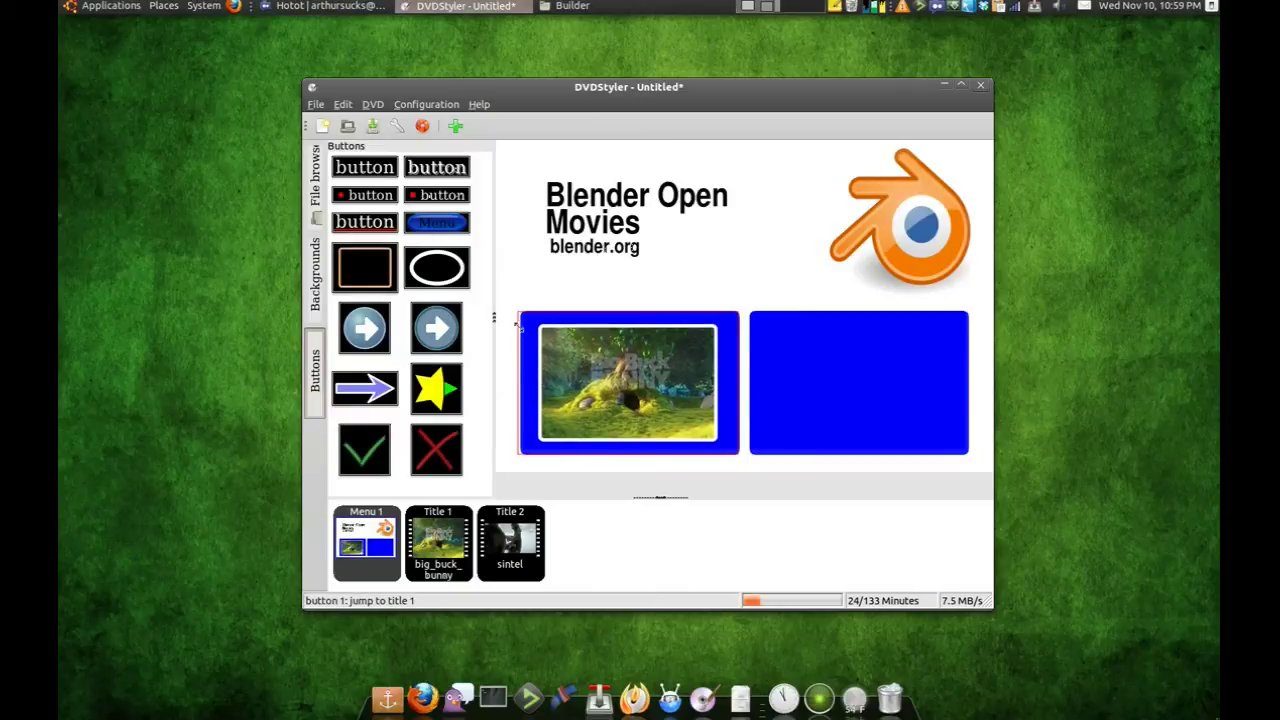
drag(519, 314, 522, 316)
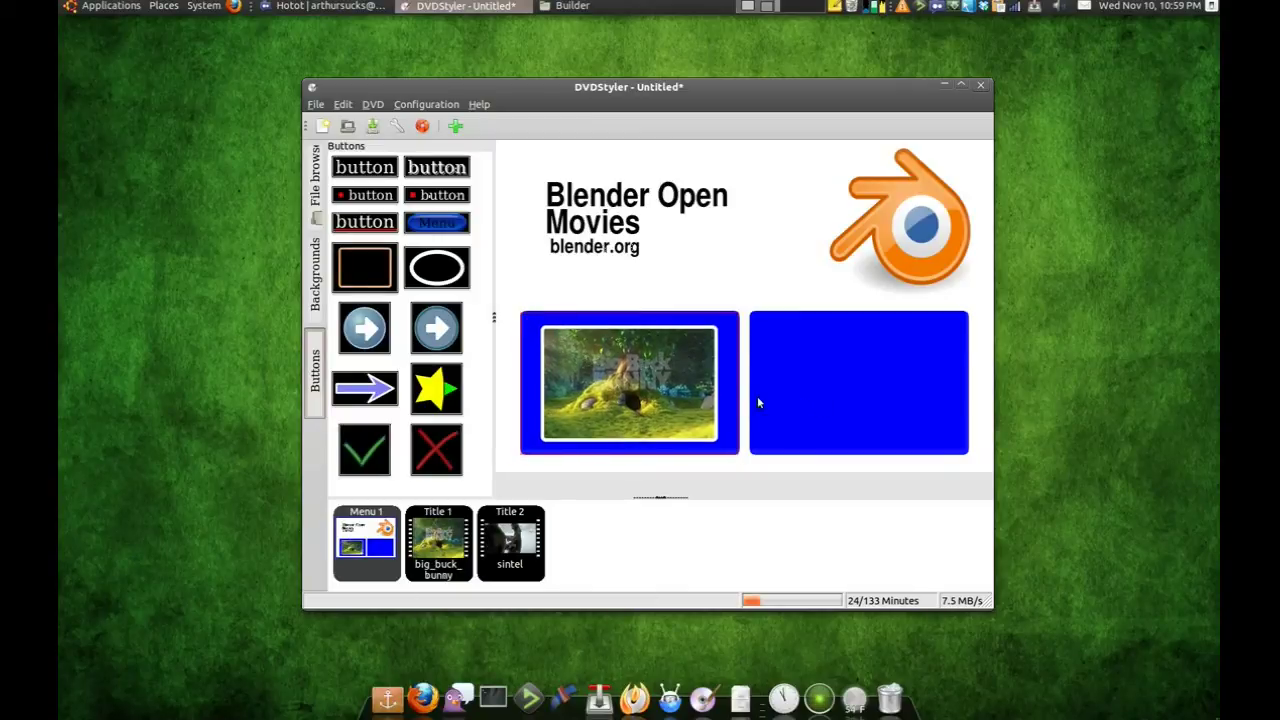
Give the left frame button a blank image so it has no video thumbnail
right_click(598, 381)
click(645, 558)
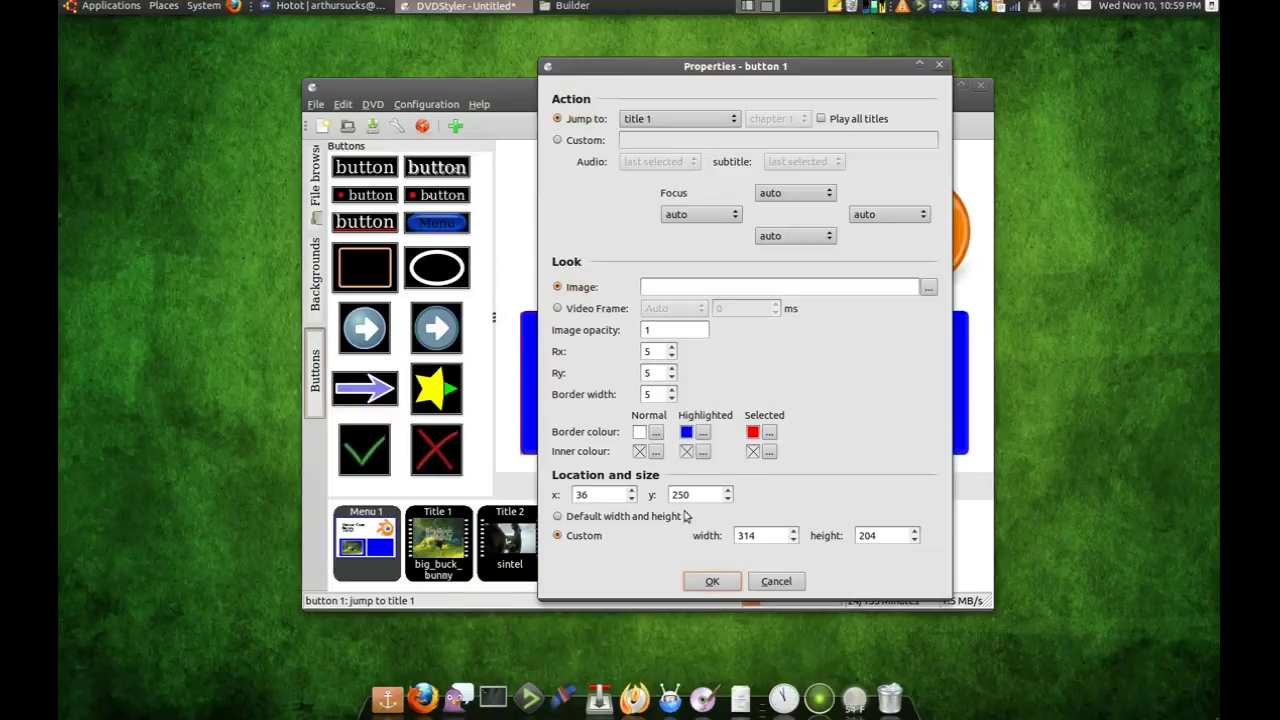
click(711, 581)
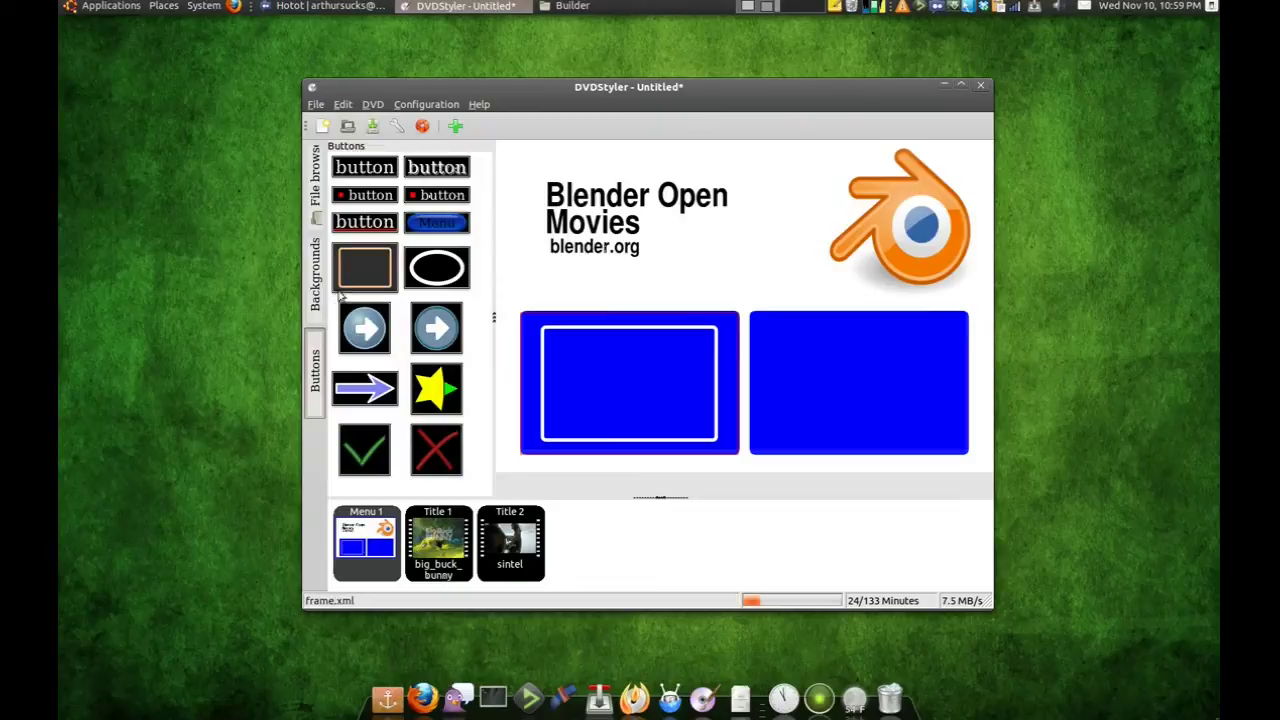
Add a frame button about 316 by 206 over the right blue box, with a blank image and a jump to title 2
drag(370, 278, 790, 342)
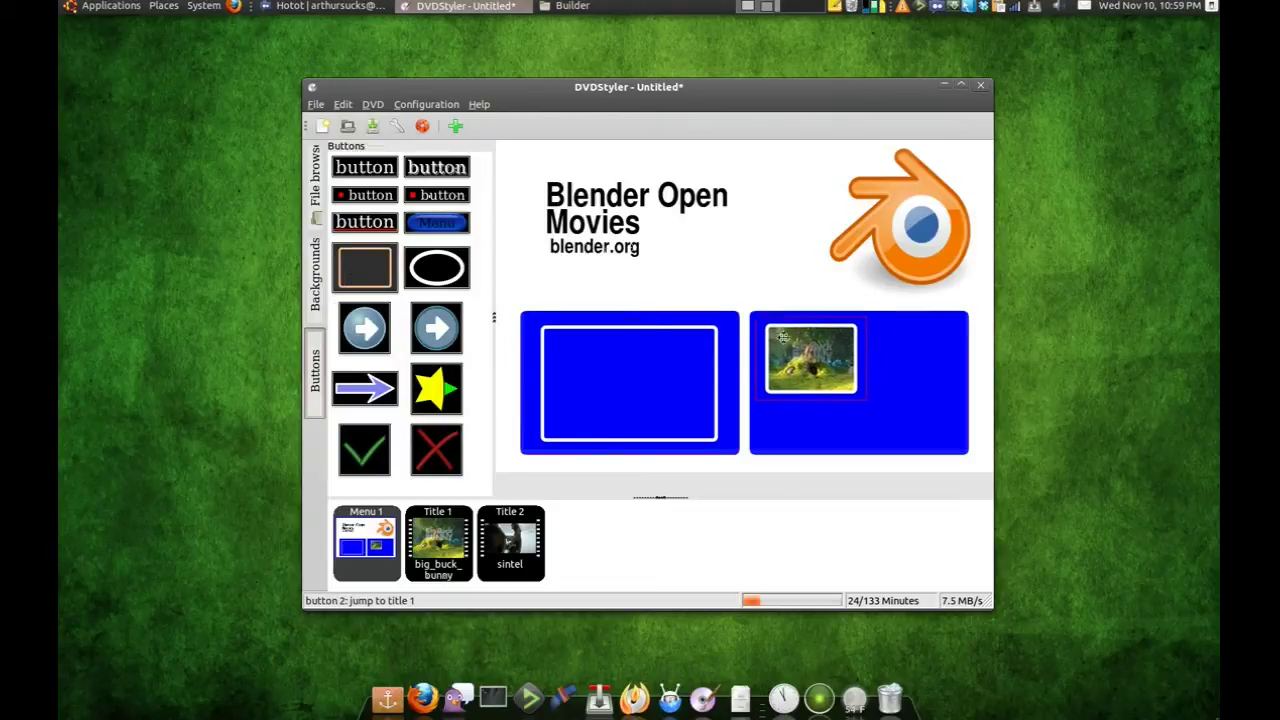
drag(856, 393, 966, 454)
right_click(874, 385)
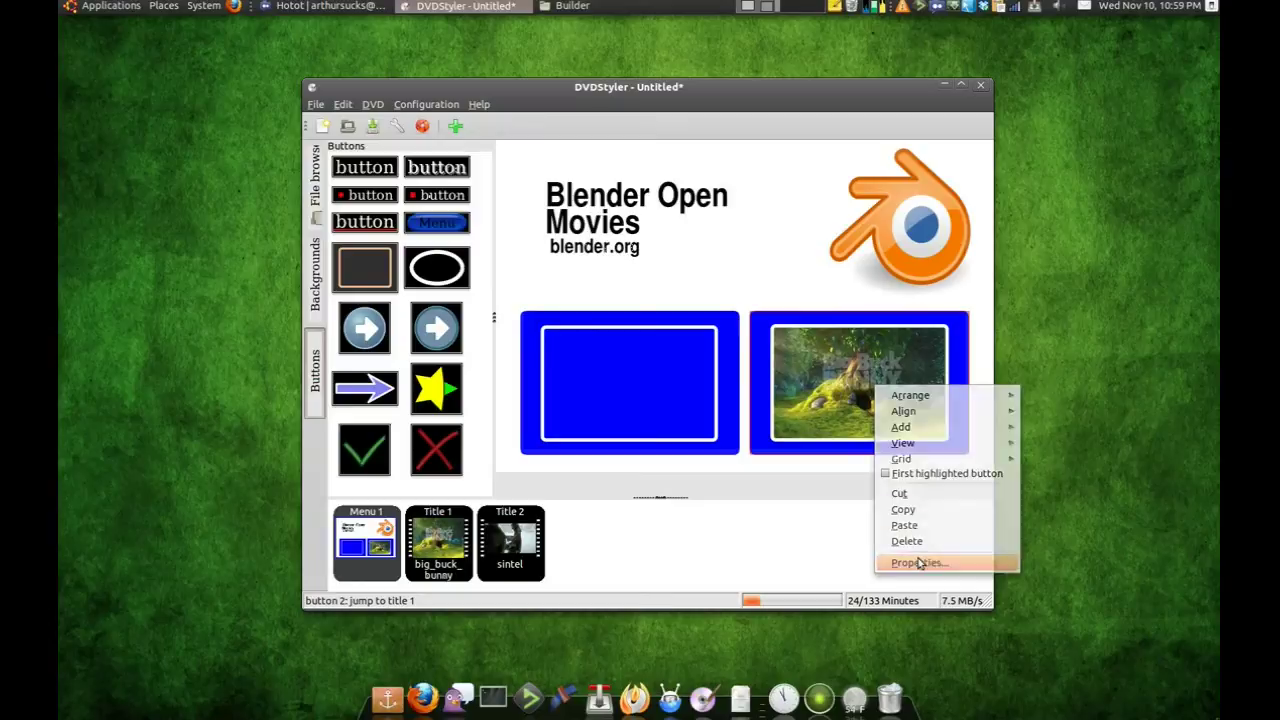
click(922, 563)
click(679, 131)
click(679, 150)
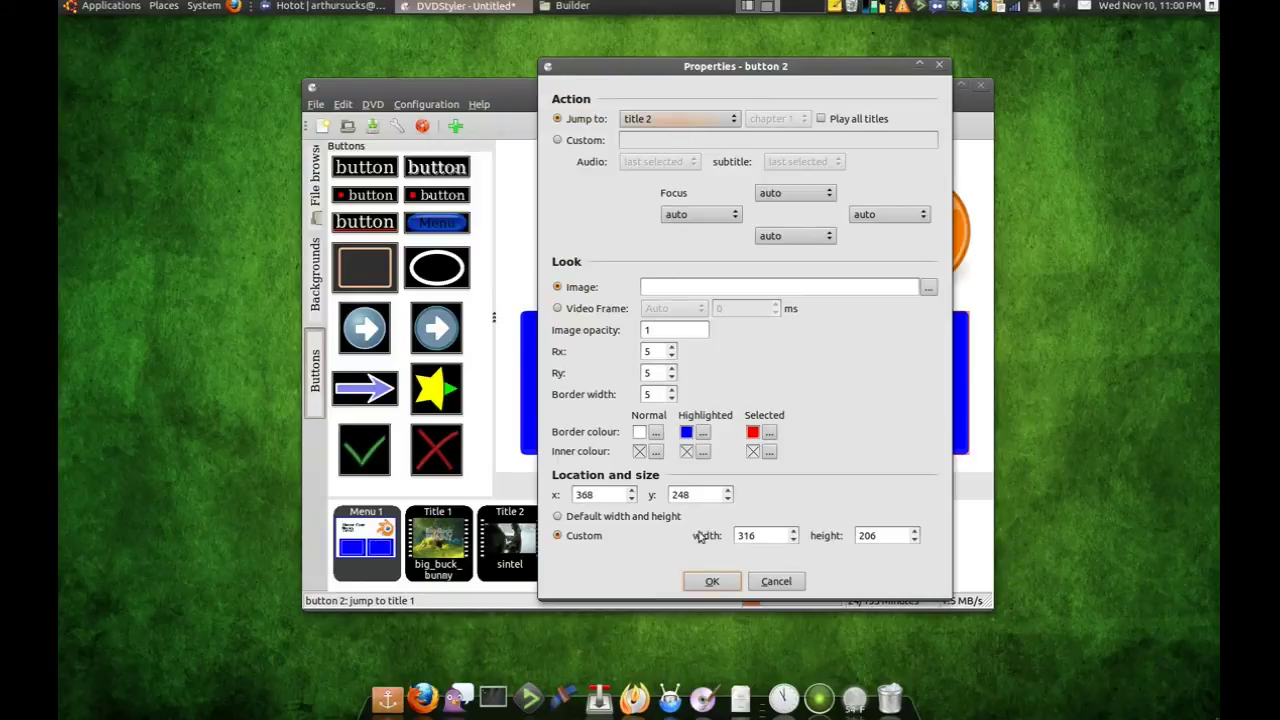
click(712, 581)
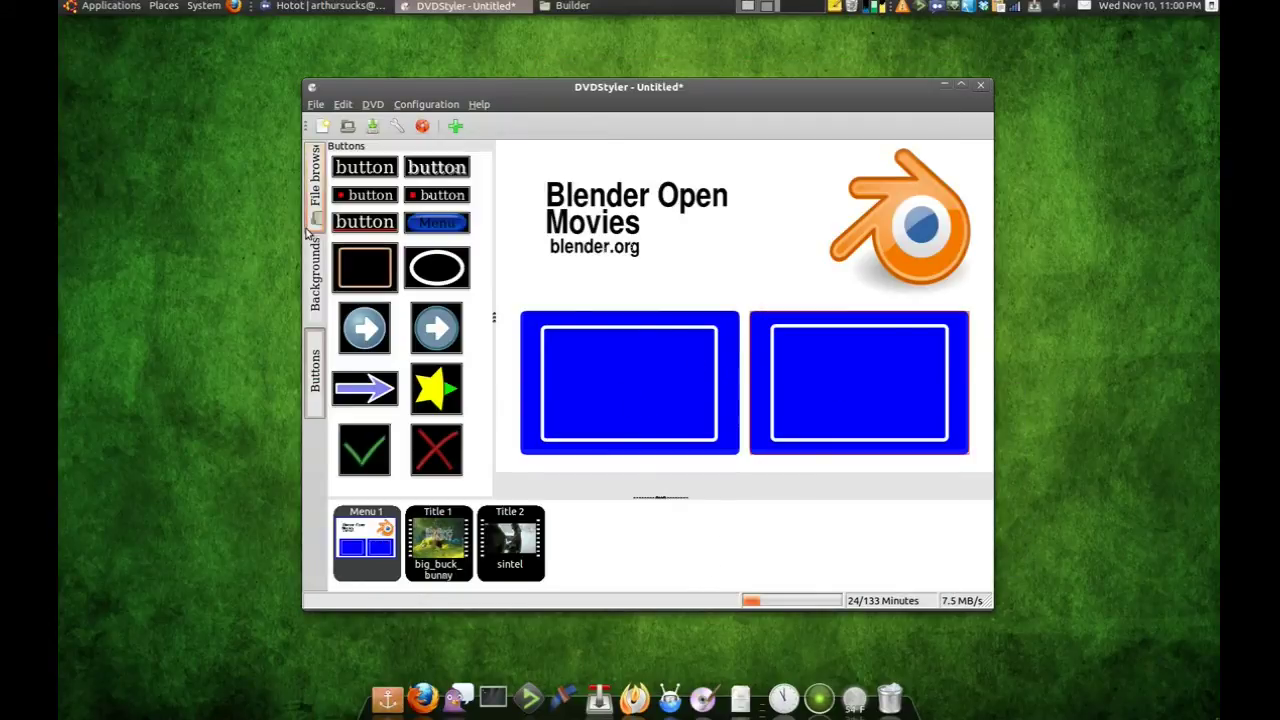
Assign menu01.mpg from the Webcam folder as the background of Menu 1
click(315, 178)
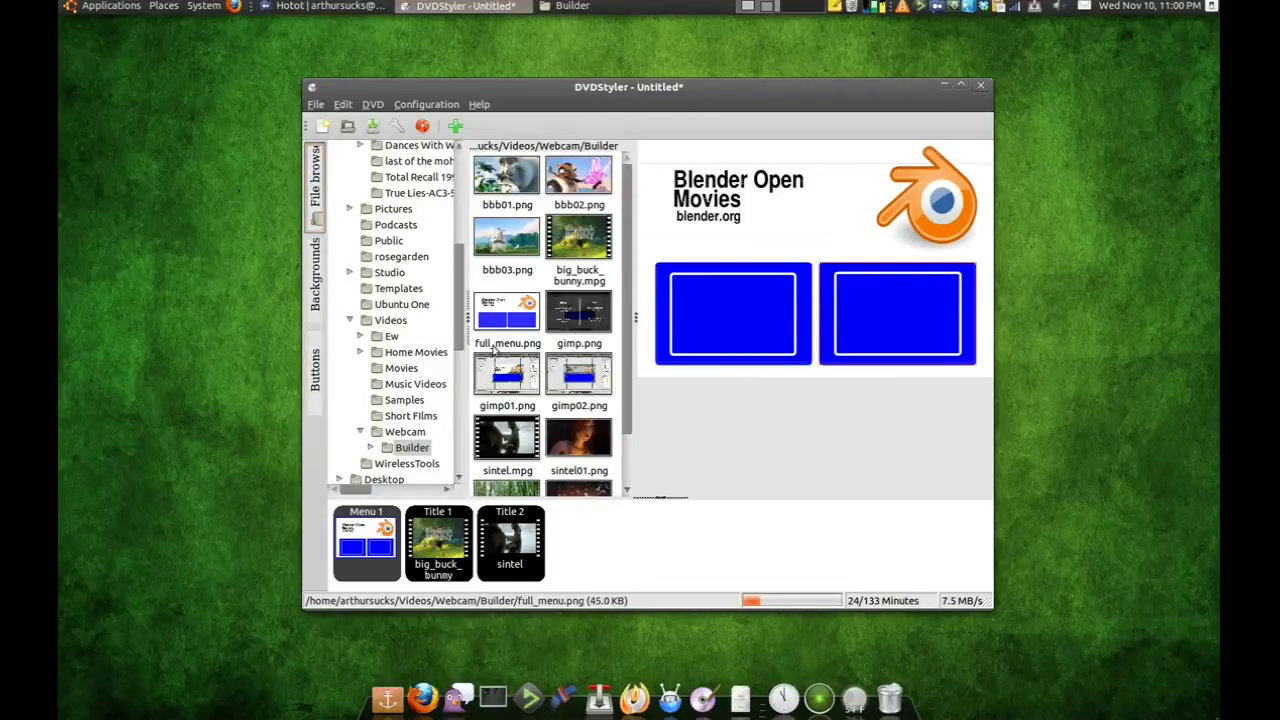
click(400, 434)
click(500, 318)
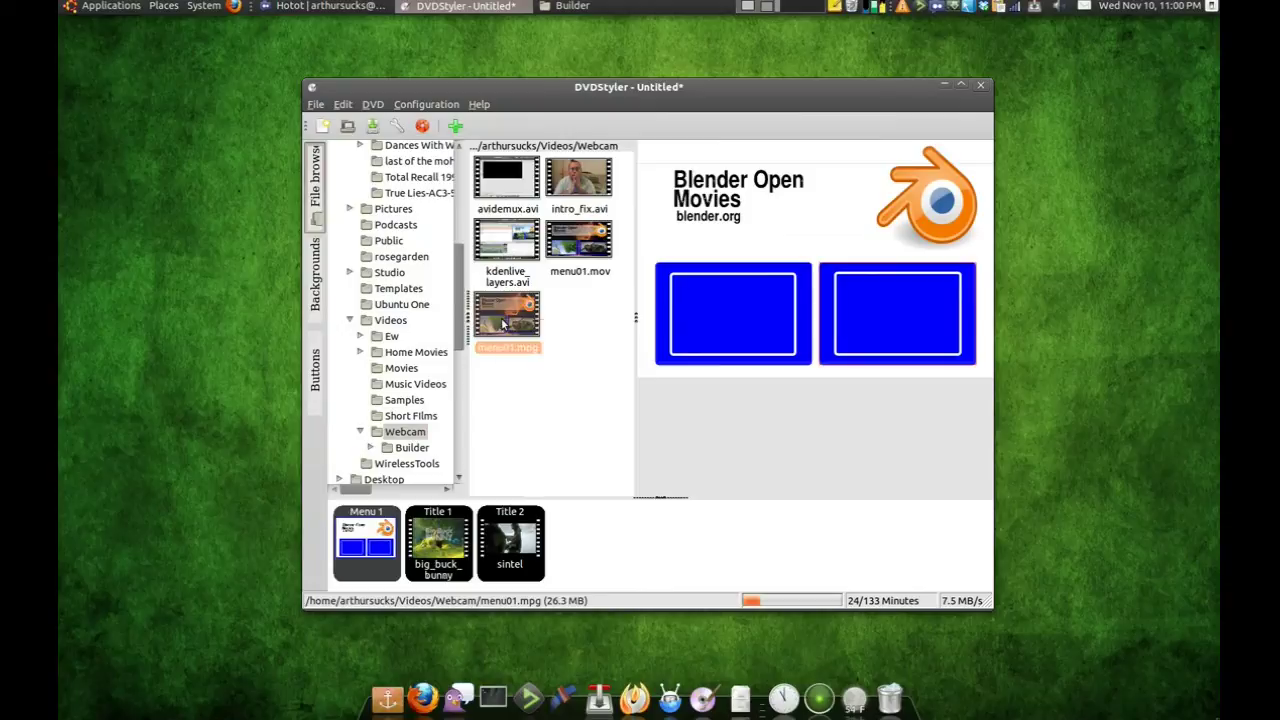
right_click(498, 318)
click(522, 330)
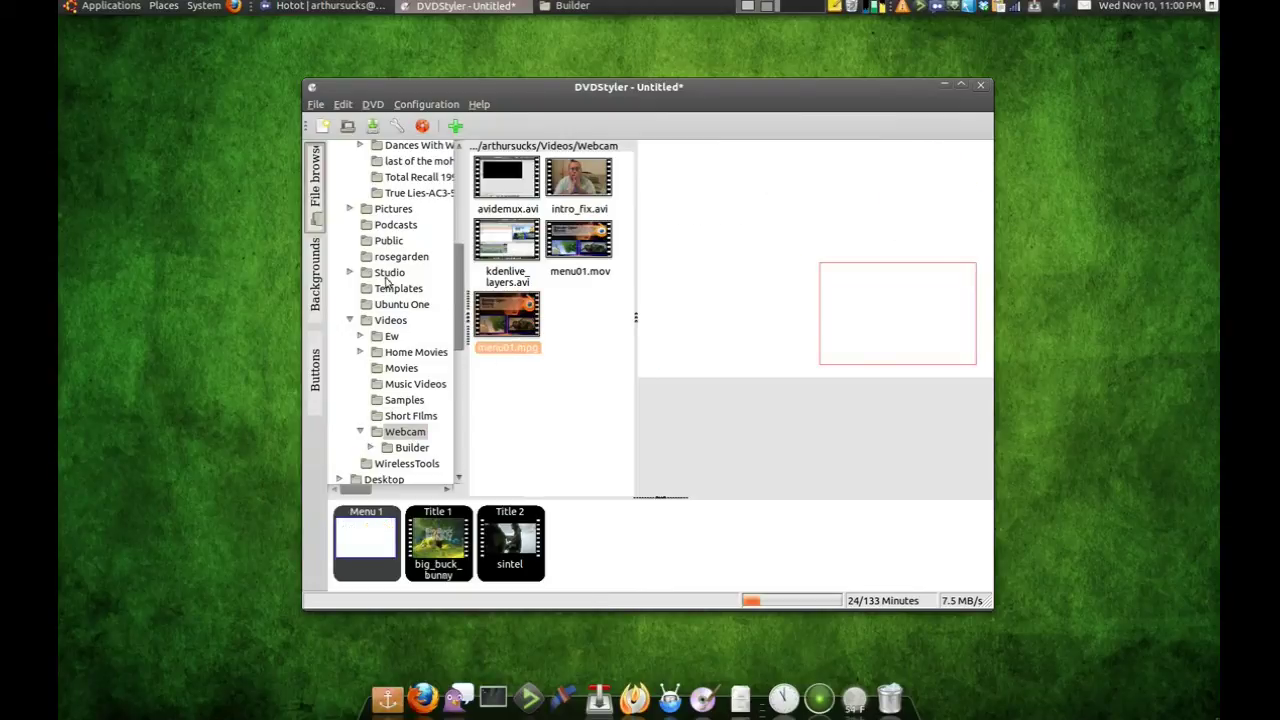
Generate the DVD as an ISO image named test.iso
click(315, 275)
click(422, 127)
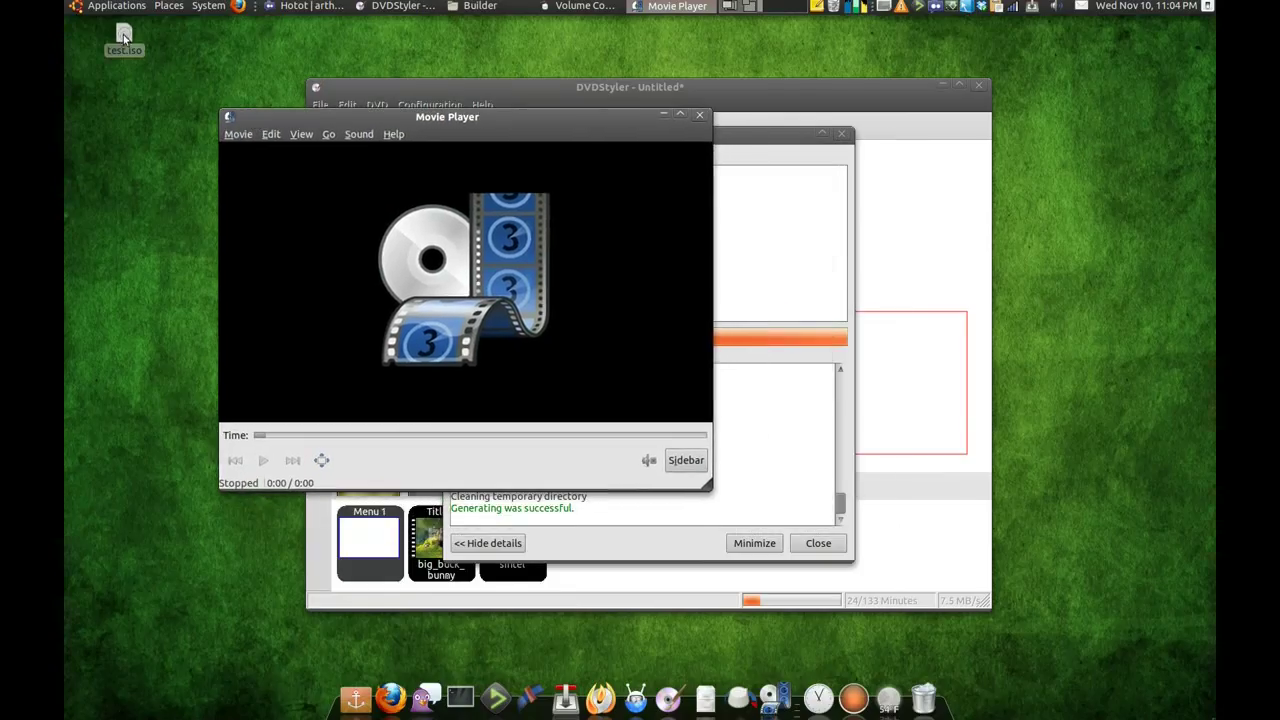
Mount test.iso from the desktop and play the image in Movie Player
drag(124, 36, 247, 133)
click(242, 134)
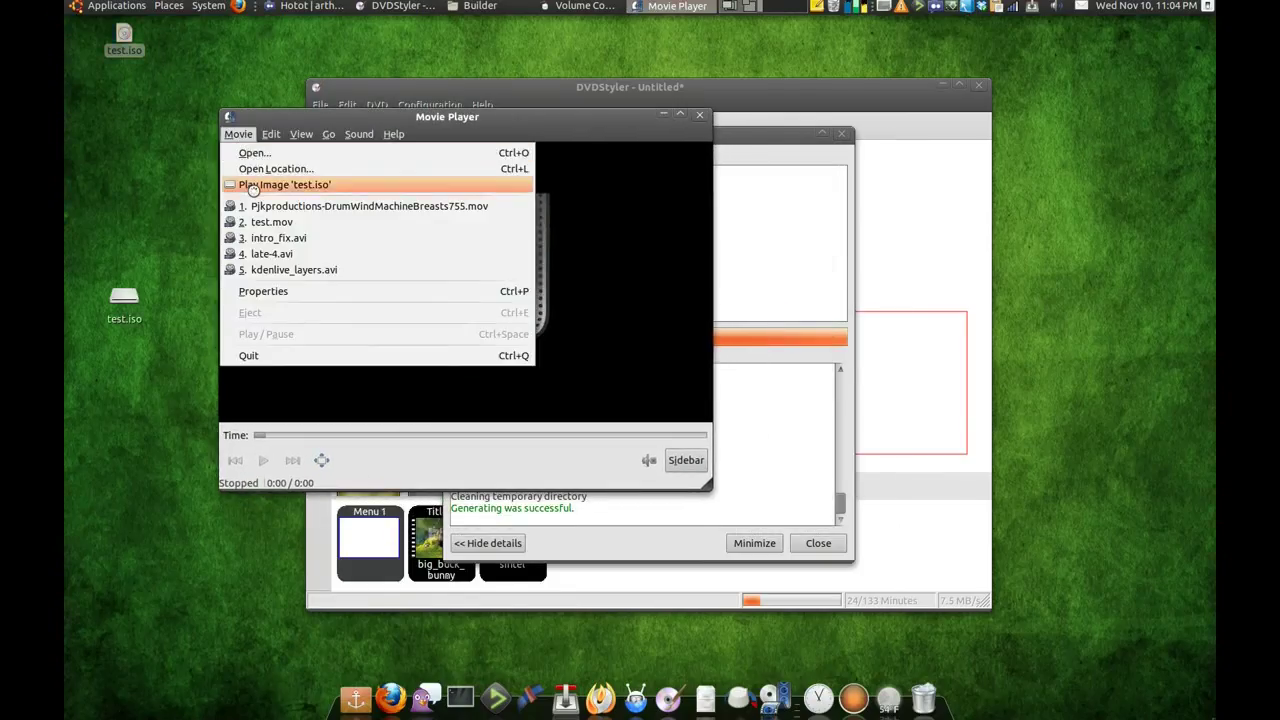
click(300, 186)
drag(462, 117, 611, 141)
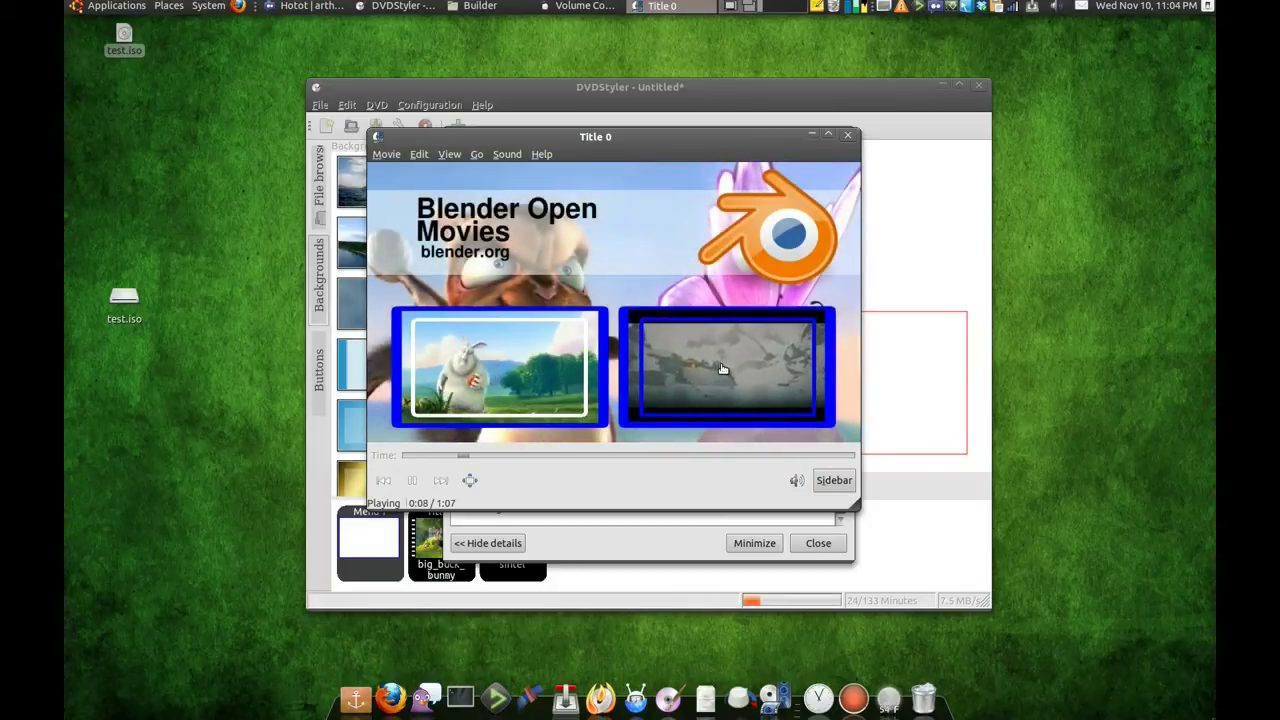
Test the right menu button by playing the Sintel title, and return to the DVD menu
click(667, 368)
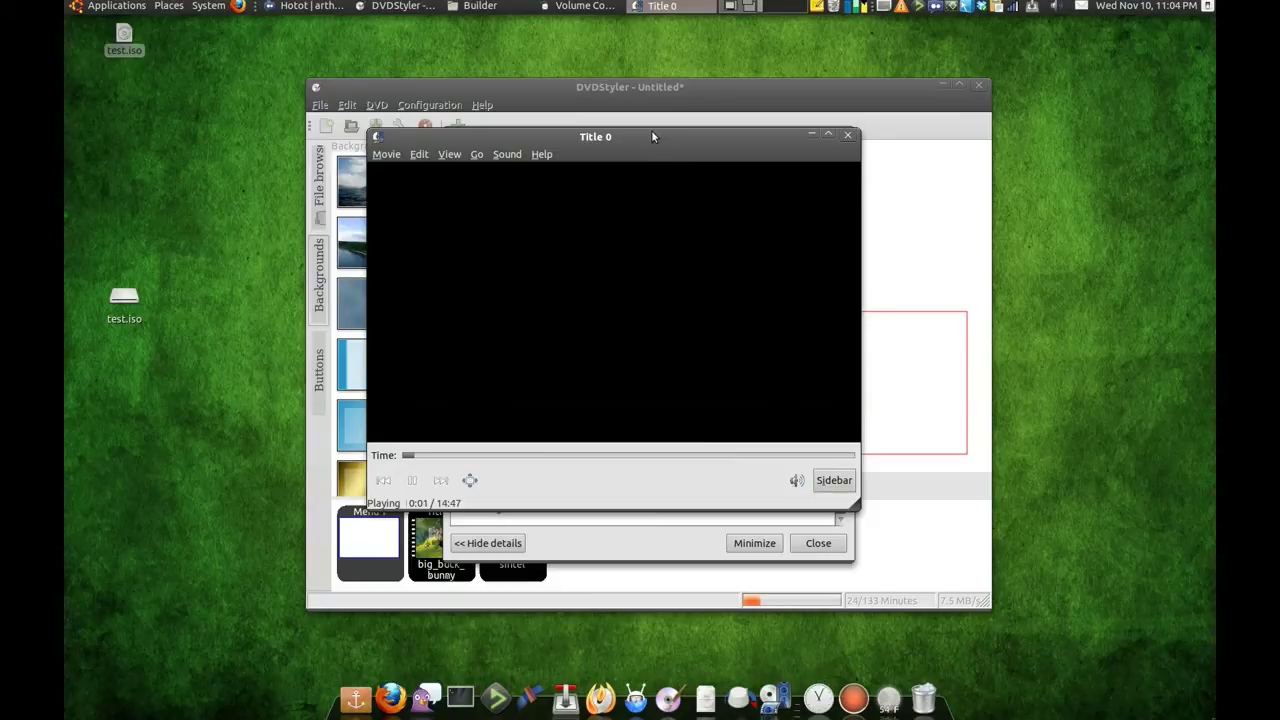
drag(646, 140, 673, 152)
click(447, 166)
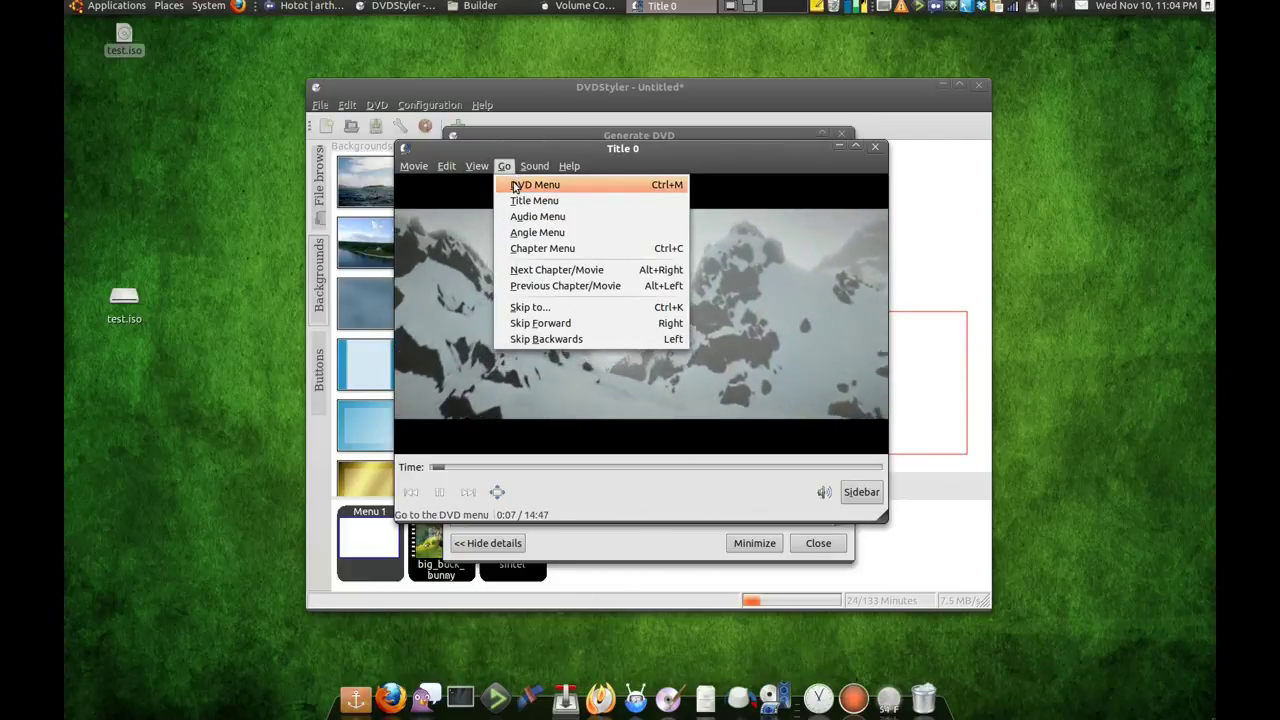
click(513, 181)
Test the left menu button by playing Big Buck Bunny, briefly in full screen, return to the DVD menu, and close the player
click(527, 365)
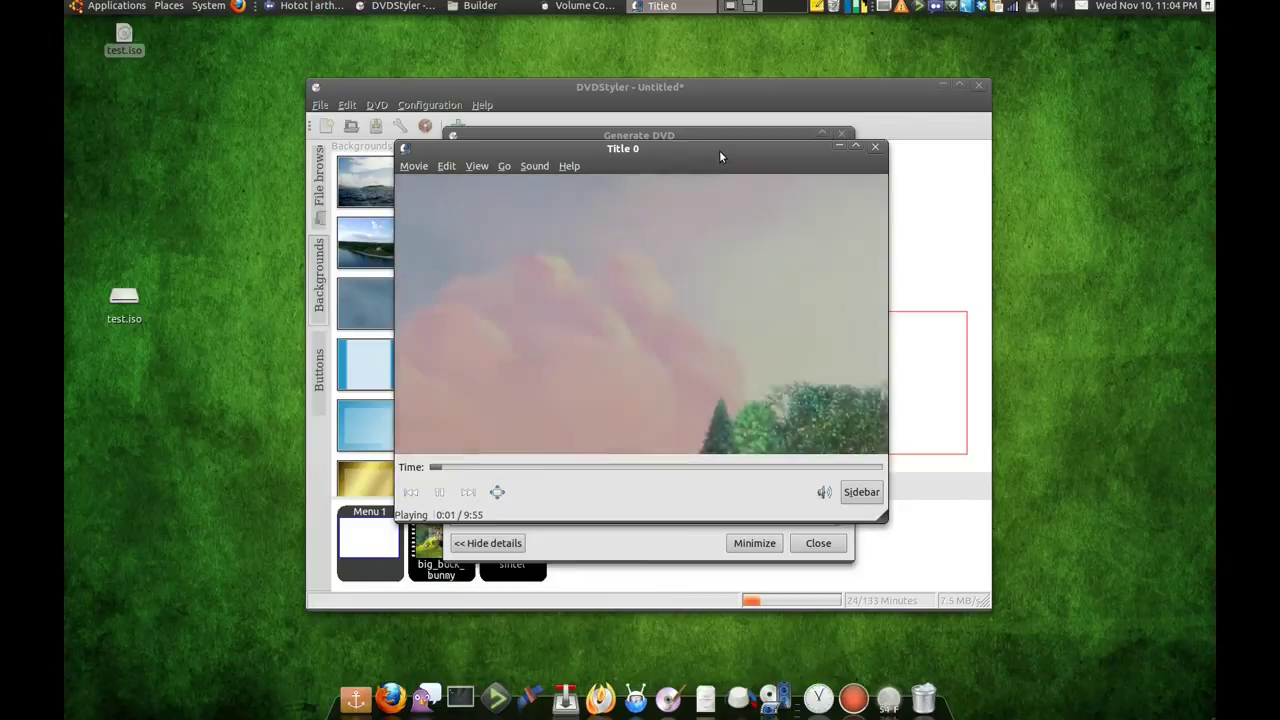
double_click(682, 267)
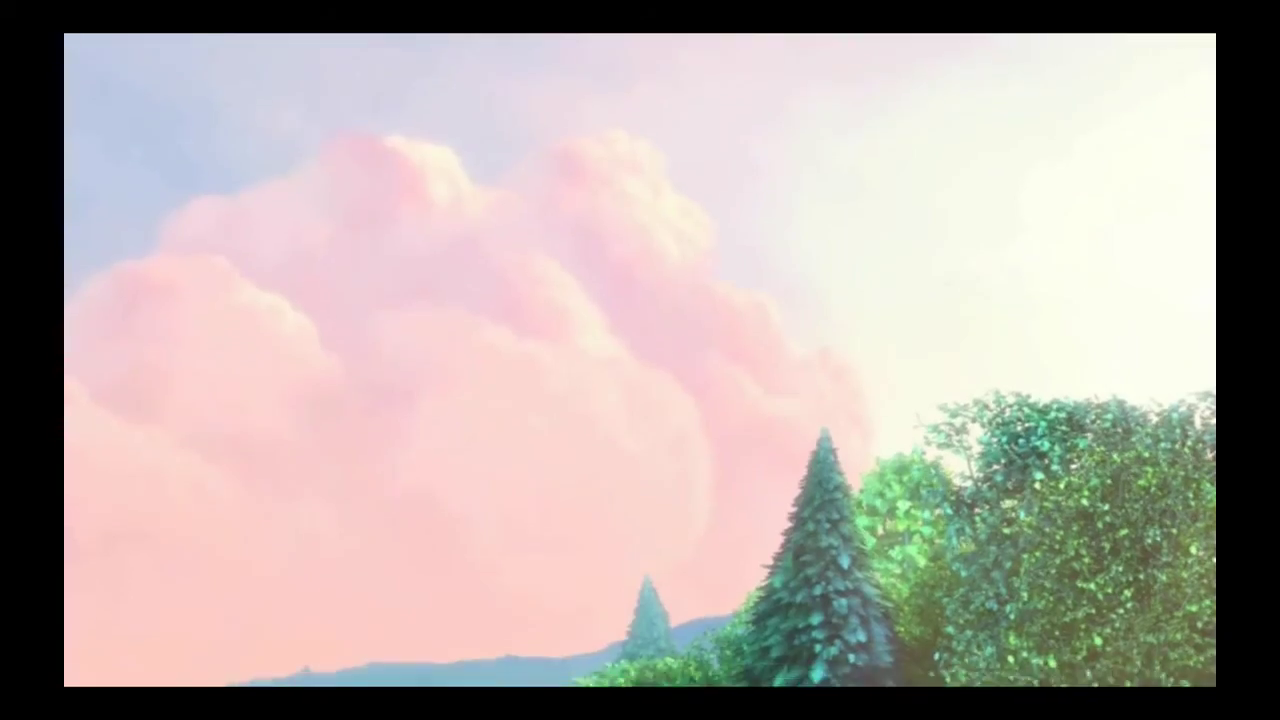
double_click(682, 267)
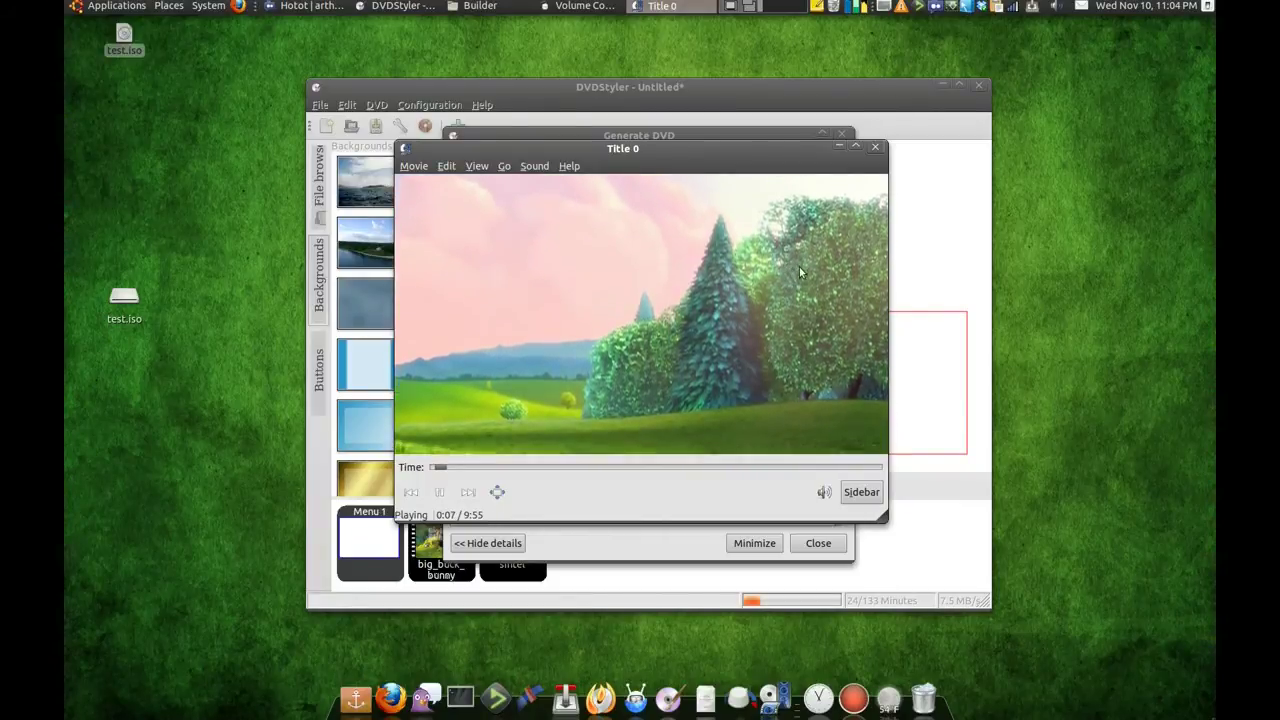
click(504, 166)
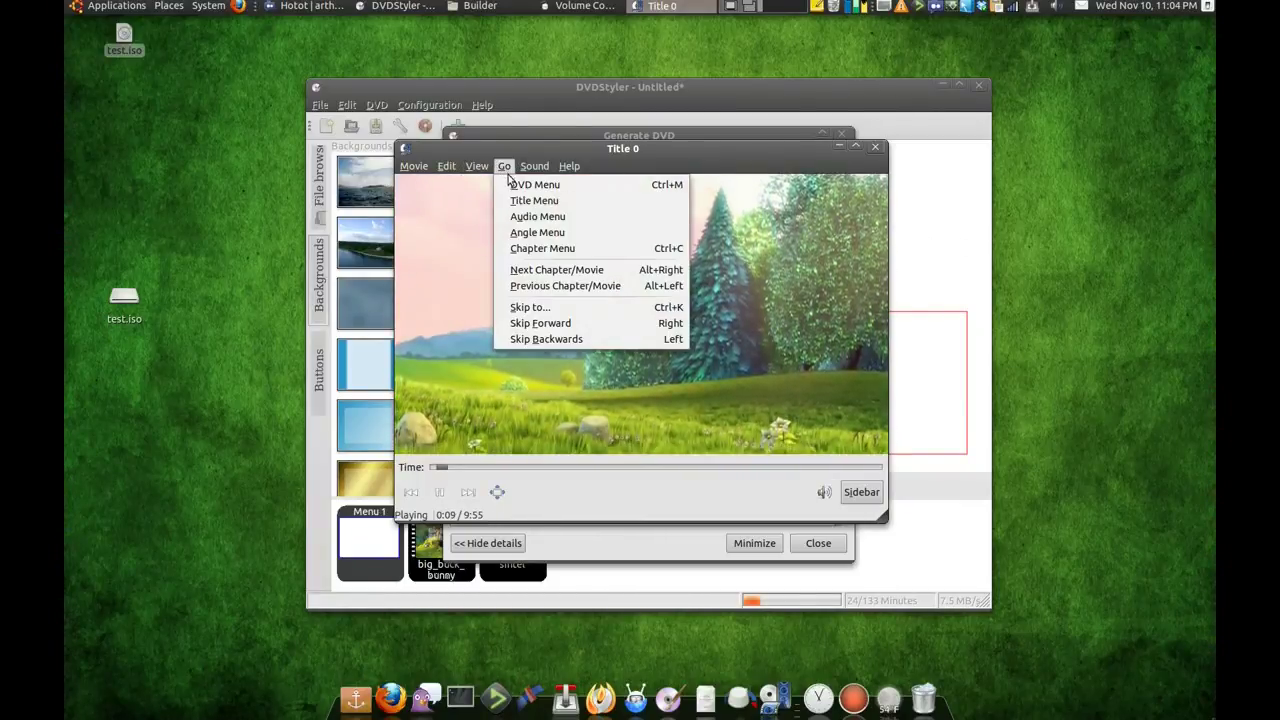
click(512, 184)
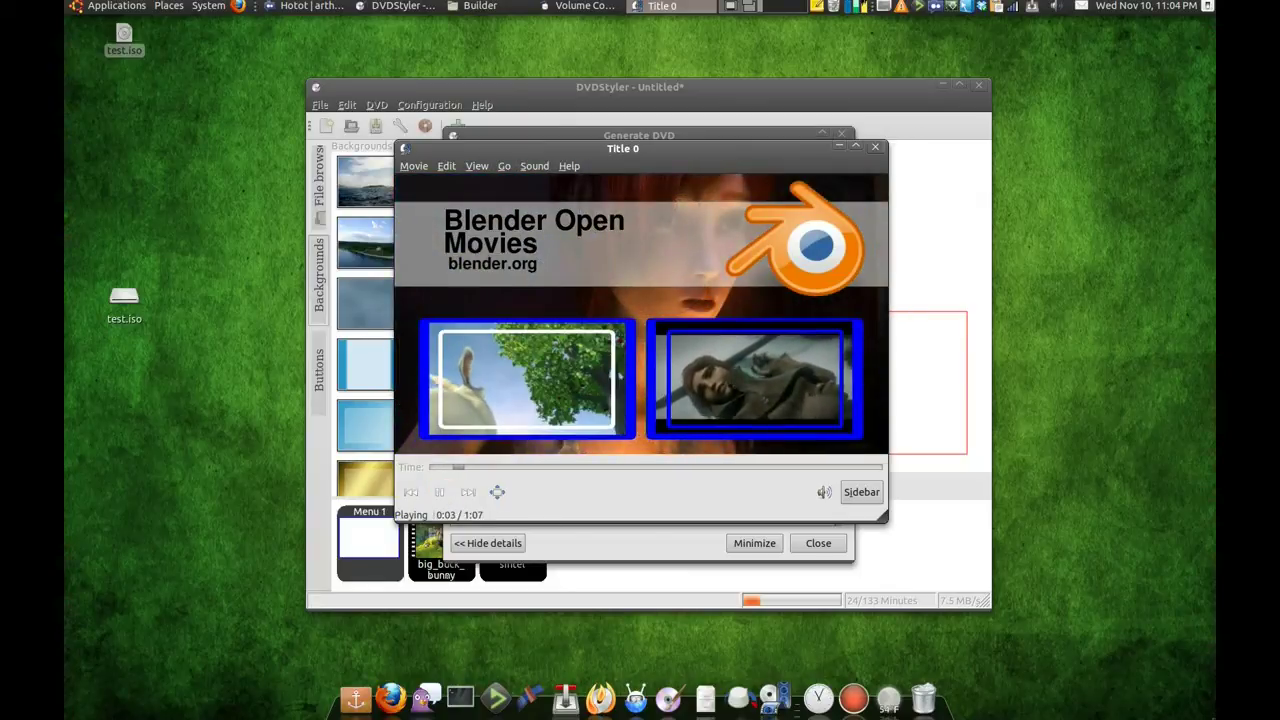
click(875, 147)
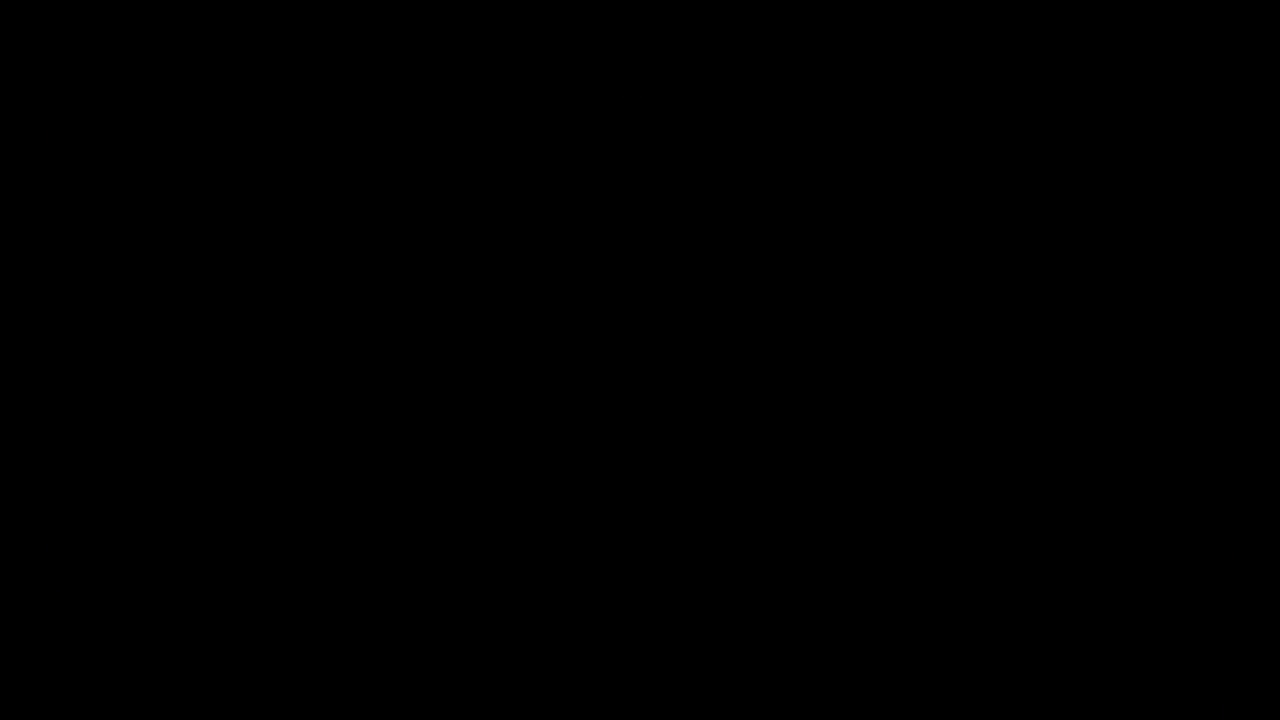